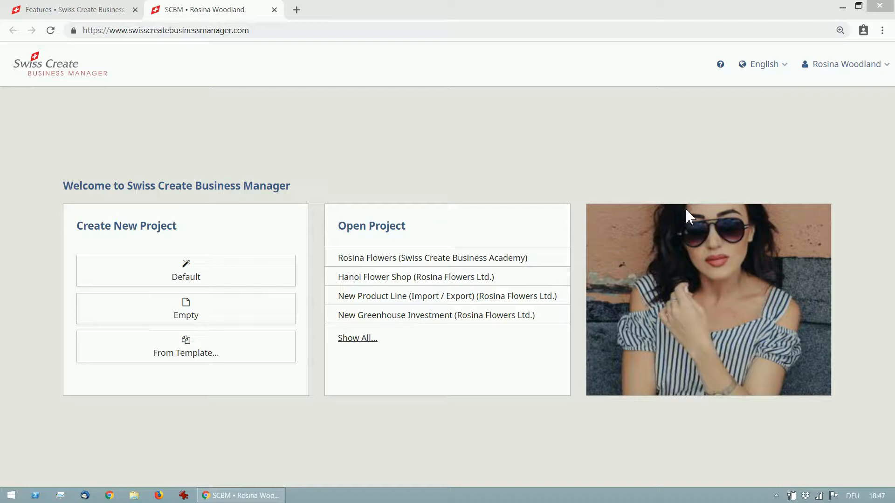
Select English as the interface language
left_click(765, 80)
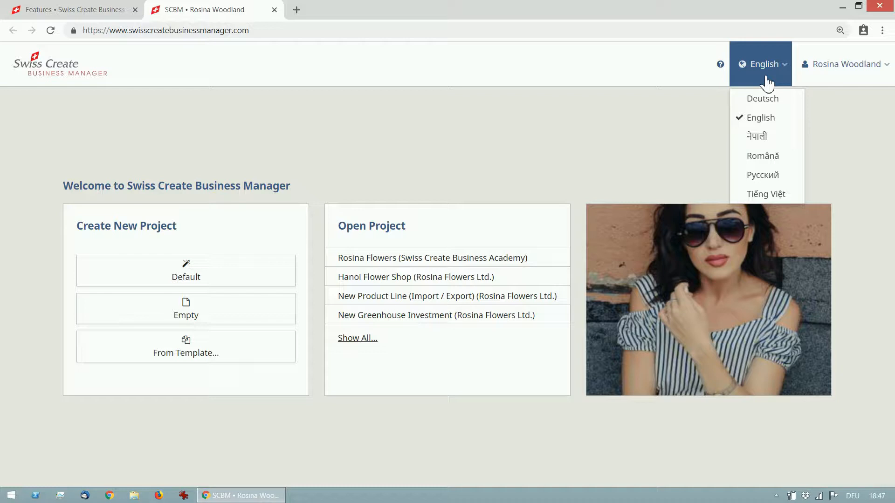
left_click(780, 121)
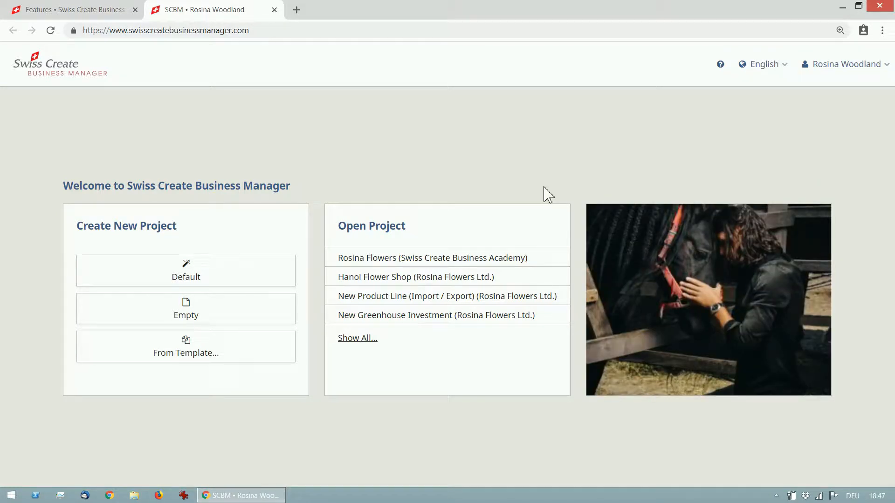
Start a new default project titled "Flower Business Start Up" for the company "Rosina Flowers Ltd."
left_click(268, 281)
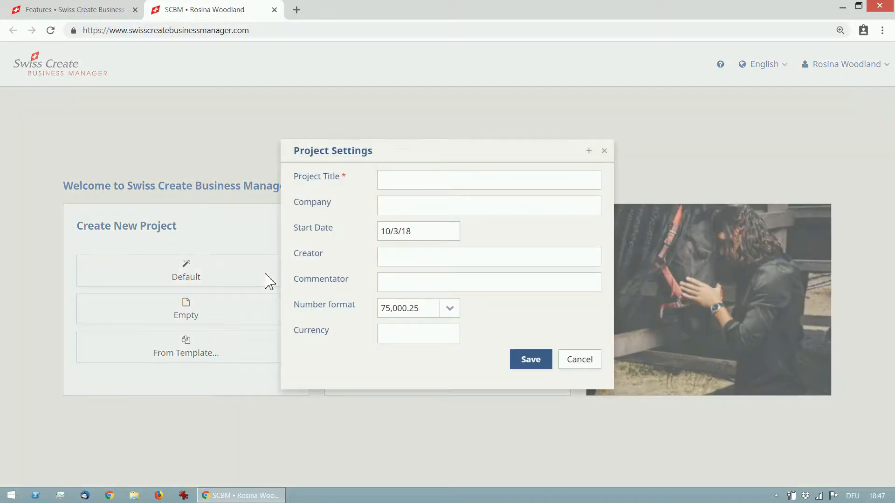
left_click(402, 182)
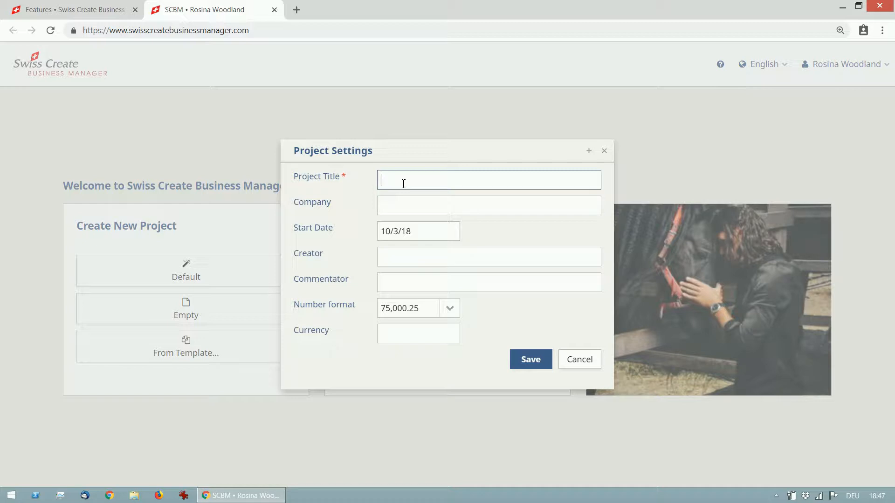
type("Flower Business Start Up")
left_click(418, 207)
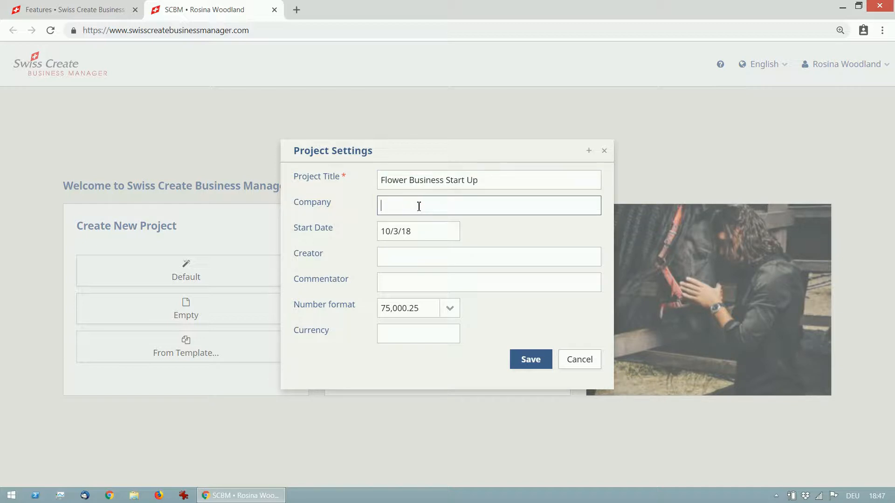
type("Rosina Flowers Ltd.")
Fill in the full names of the project's creator and commentator
left_click(414, 257)
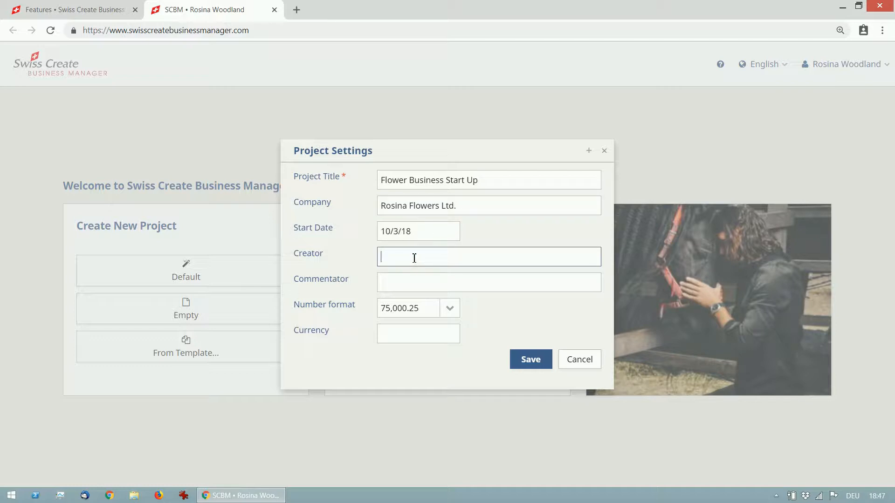
type("Rosina Woodland")
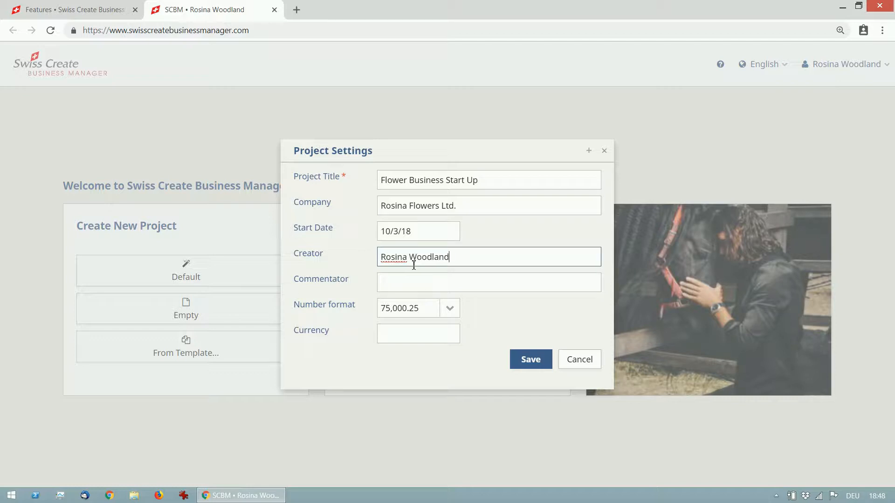
left_click(422, 286)
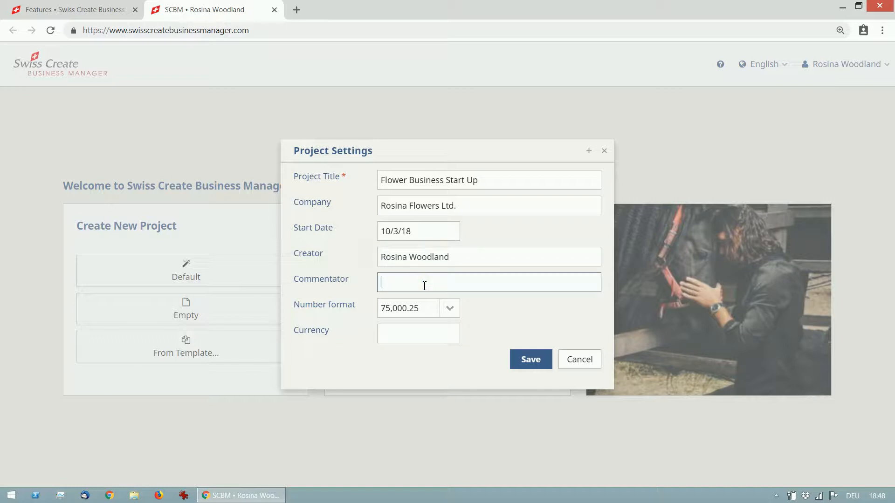
type("Roslyn Wisdom")
Set the project currency to $, keep the number format 75,000.25, and save the project
left_click(431, 335)
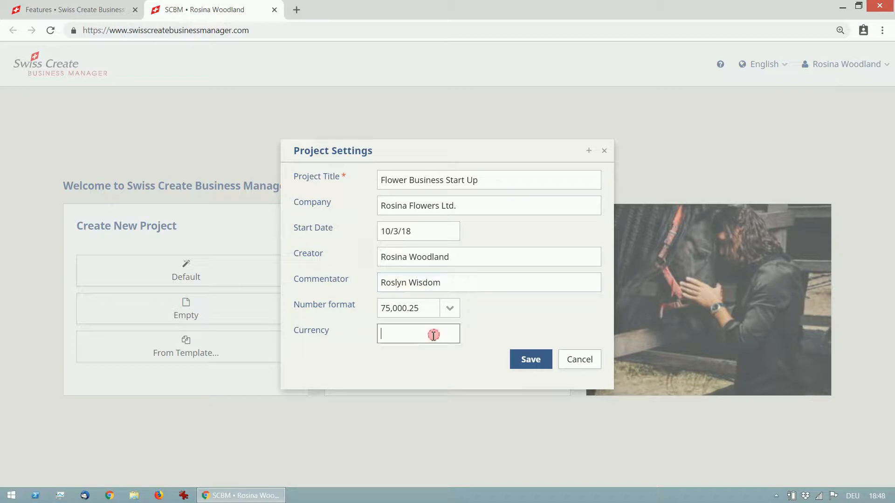
type("$")
left_click(456, 312)
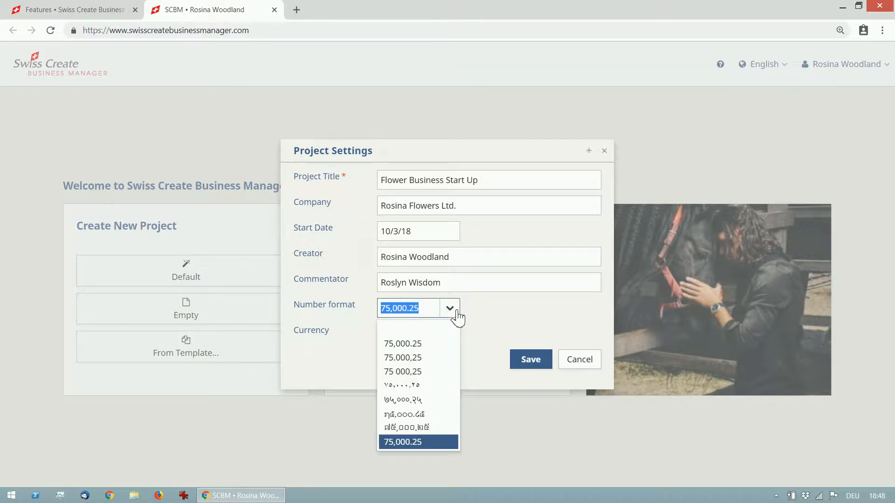
left_click(476, 315)
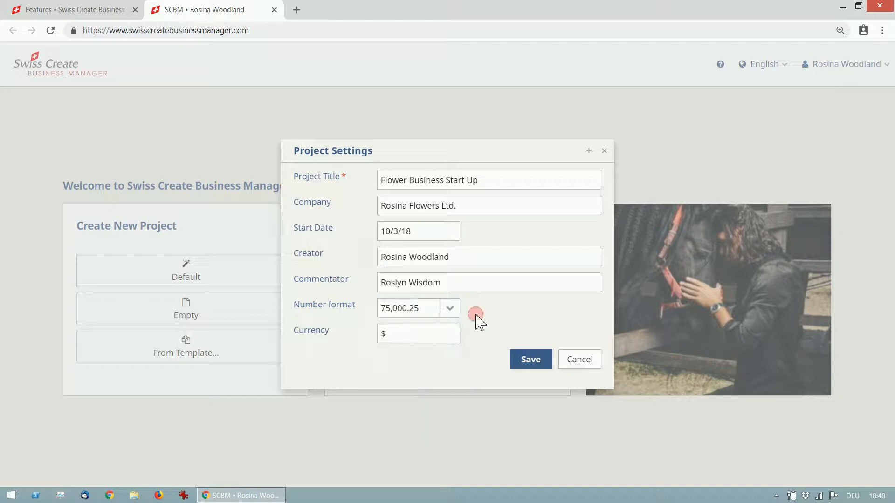
left_click(429, 338)
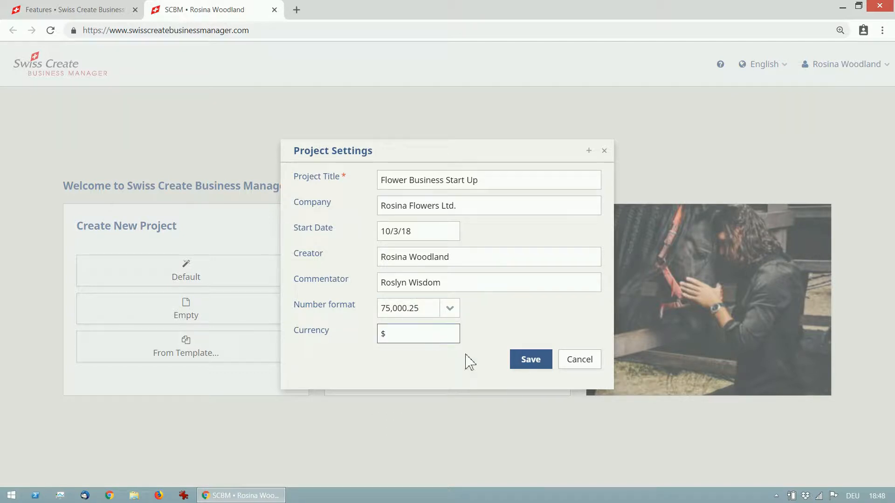
left_click(530, 363)
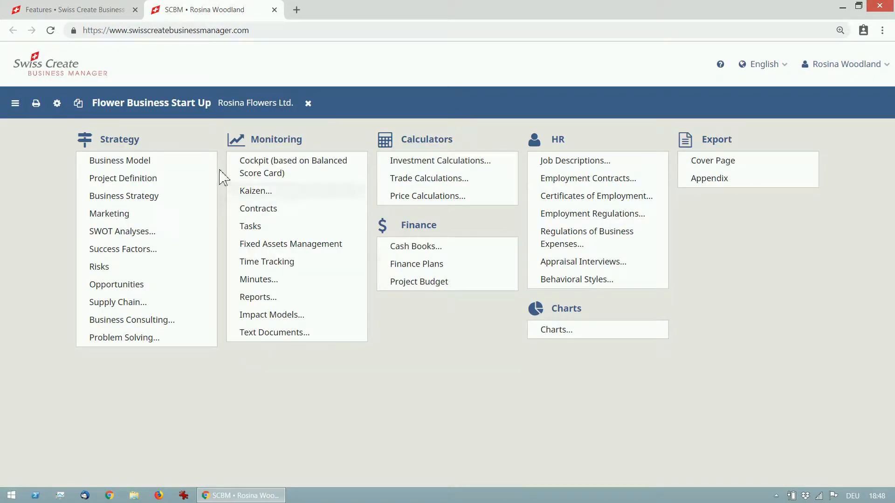
Review the saved settings of the Flower Business Start Up project and close them
left_click(59, 108)
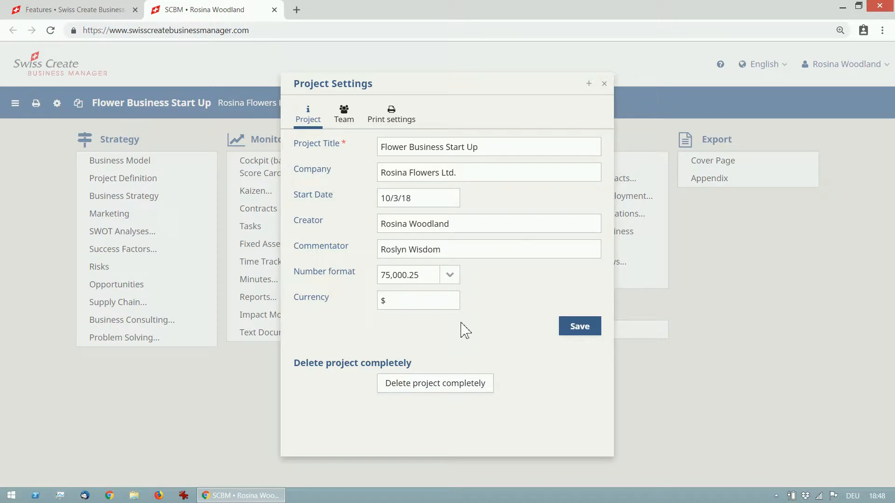
left_click(604, 85)
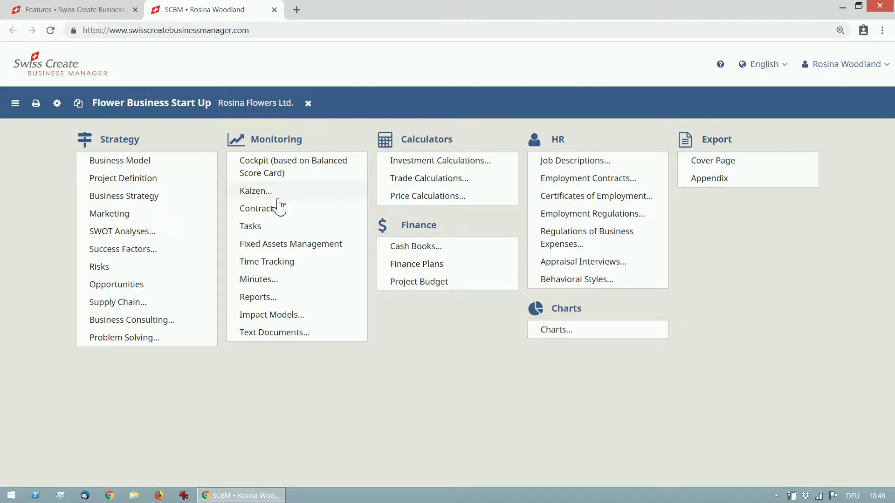
Create a default SWOT analysis titled "Rosina Start Up in Shimkent (June 28, 2018)"
left_click(145, 242)
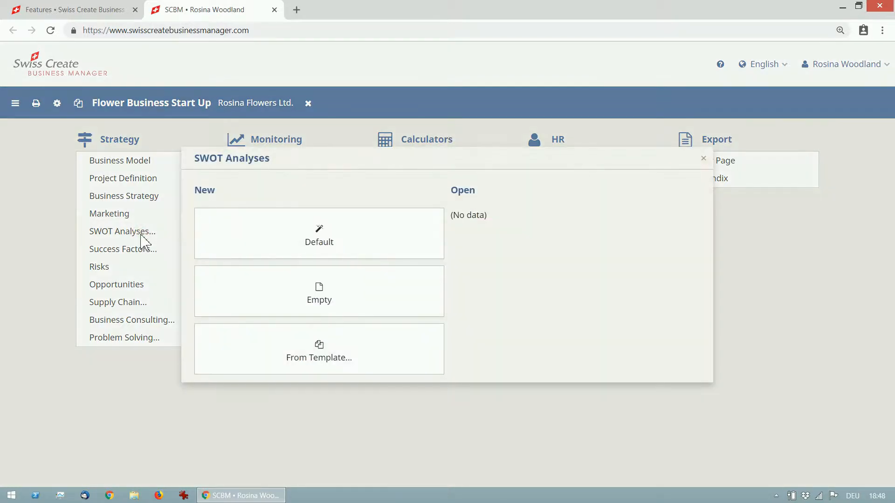
left_click(379, 242)
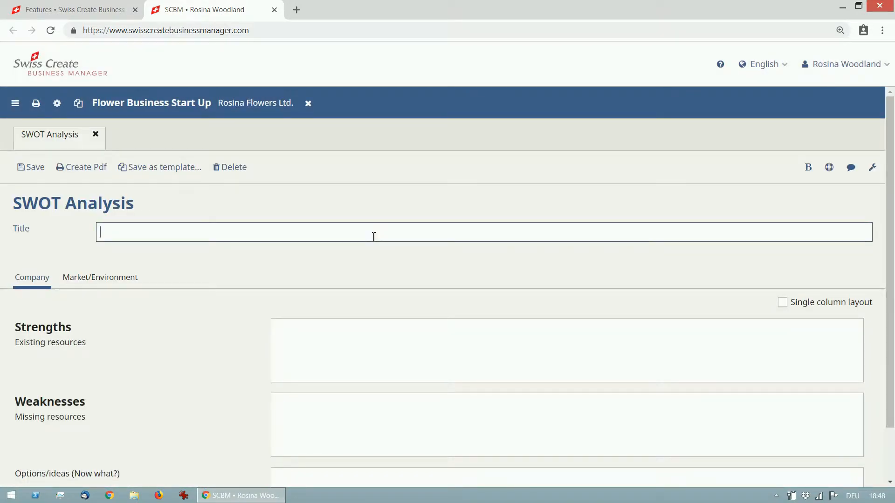
type("Rosina Start Up in Shimke")
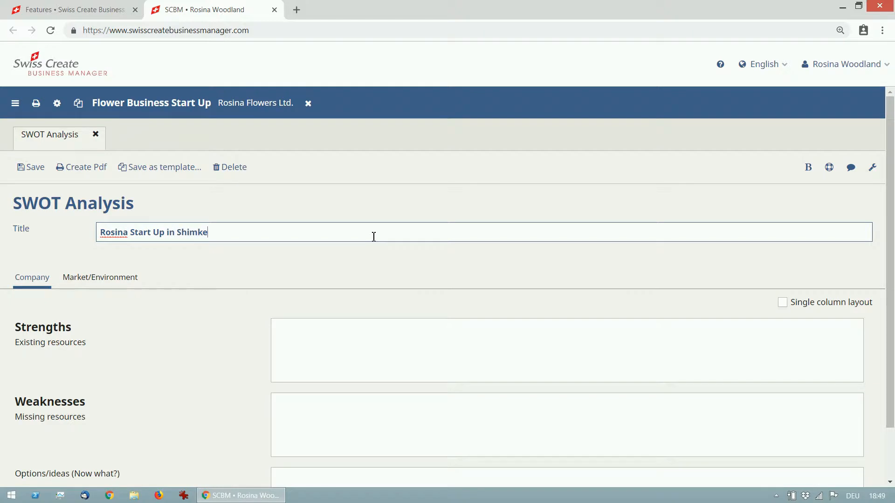
type("nt")
type("(June 28, 2018)")
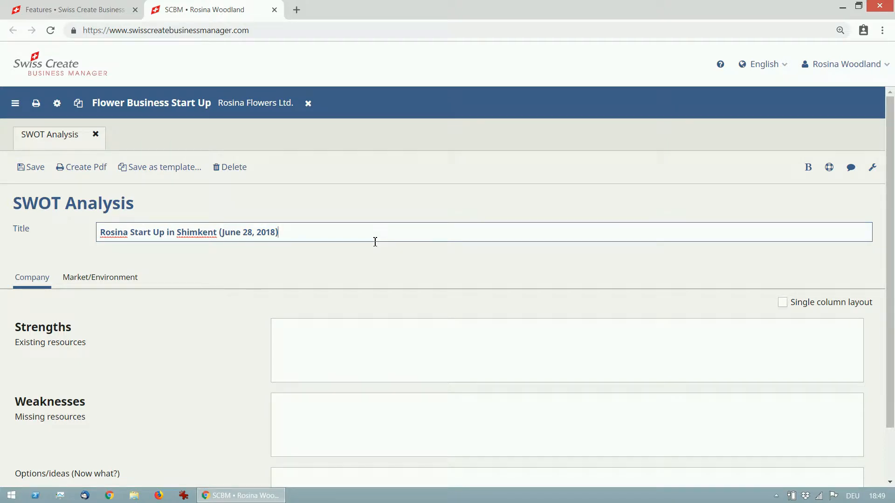
left_click(262, 260)
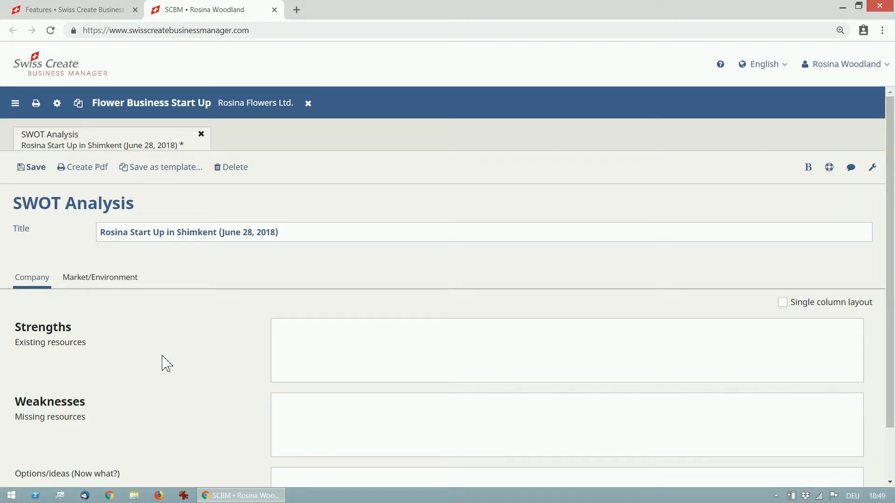
Examine the Market/Environment part of the SWOT analysis, including its options/ideas field, and return to the Company part
left_click(130, 285)
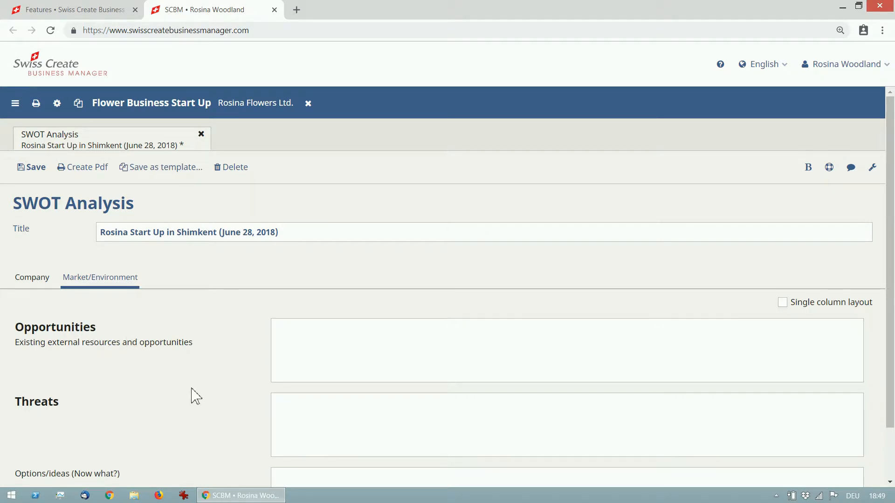
scroll(196, 396, "down", 1)
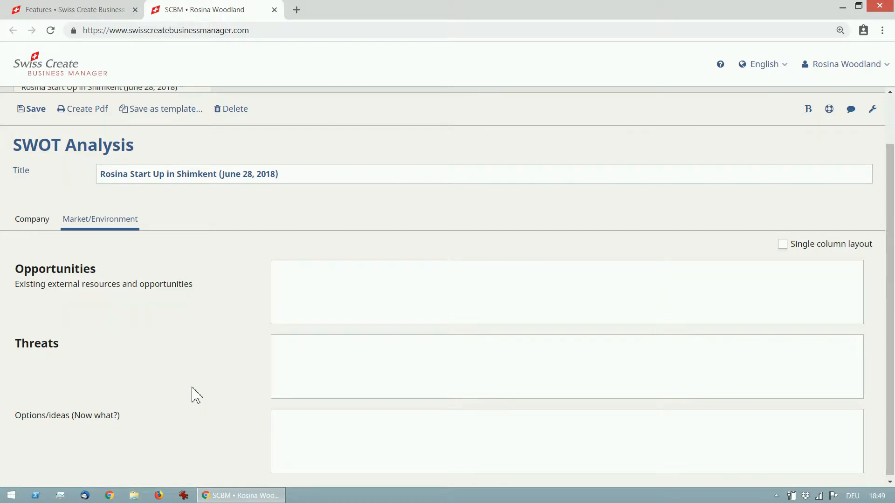
left_click_drag(15, 415, 154, 424)
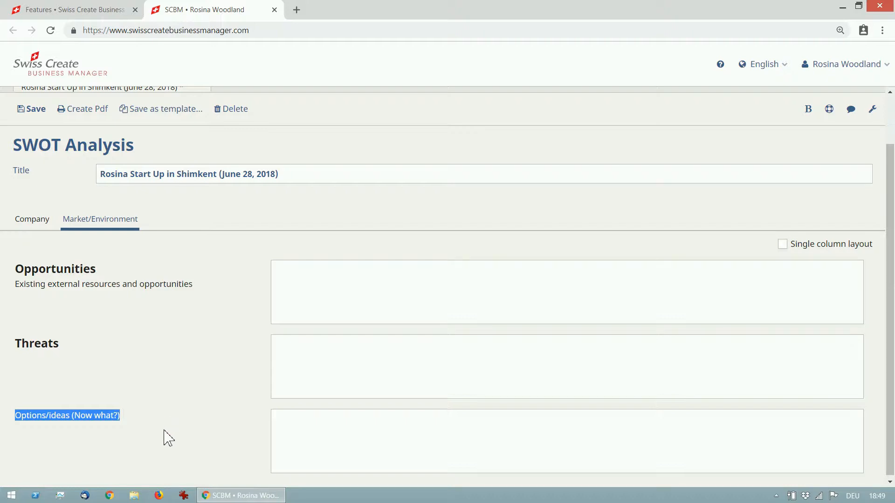
scroll(171, 438, "up", 2)
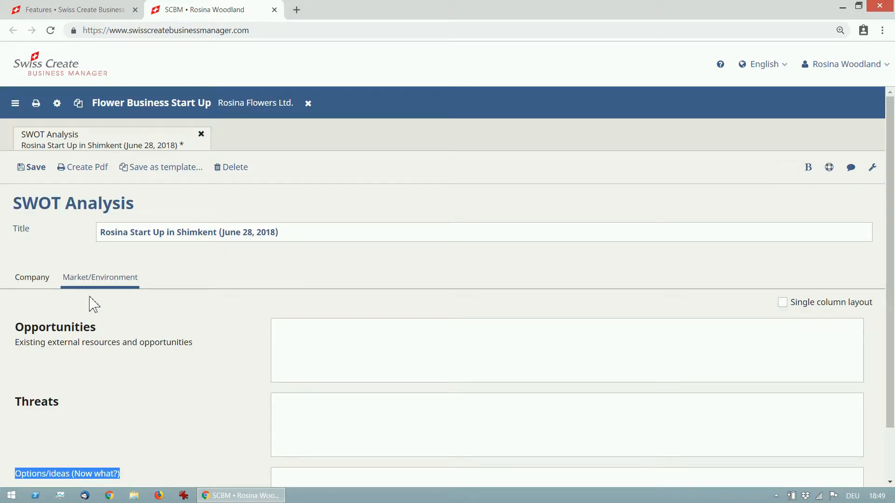
left_click(37, 283)
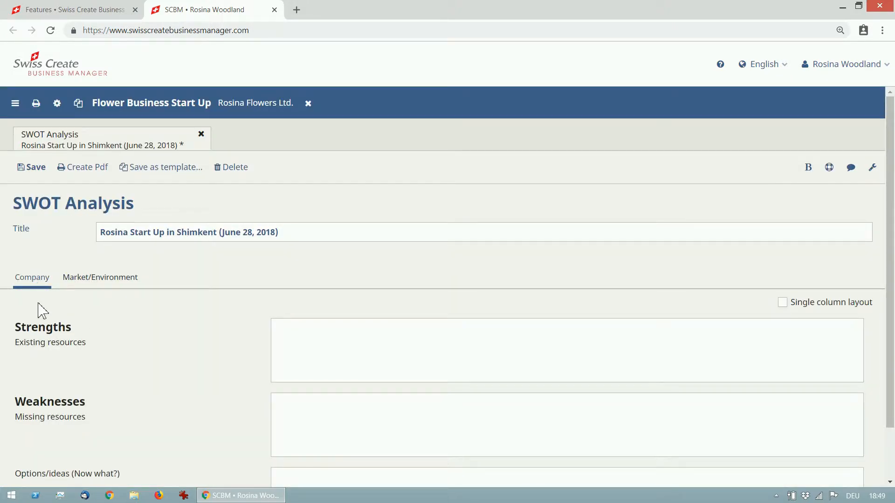
Enter "Good location in the city center" and "Qualified partners available" on separate lines as company strengths
scroll(259, 363, "down", 1)
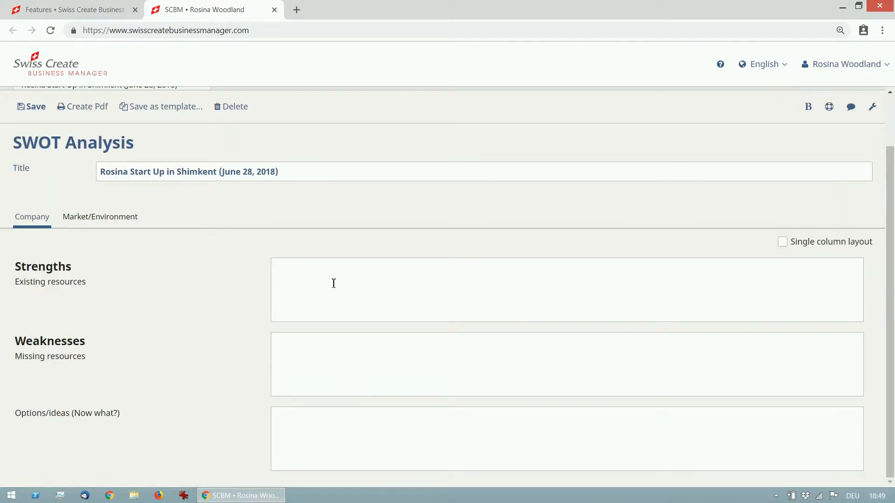
left_click(346, 289)
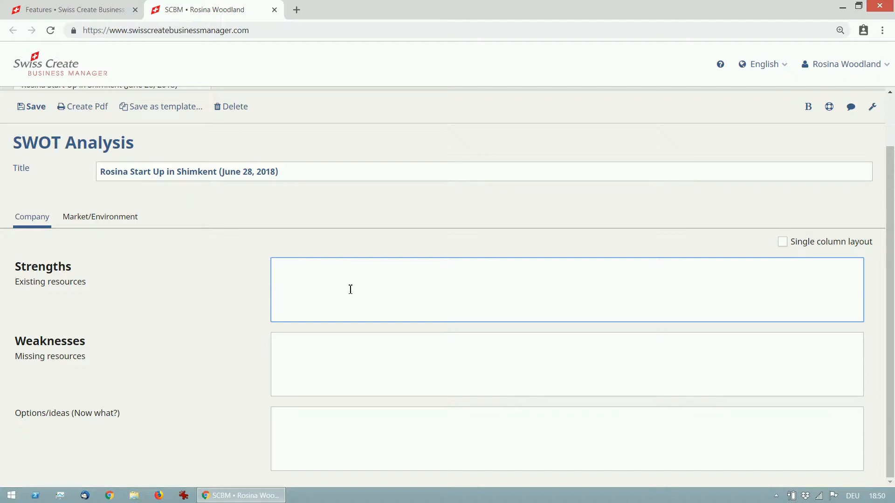
type("Good loca")
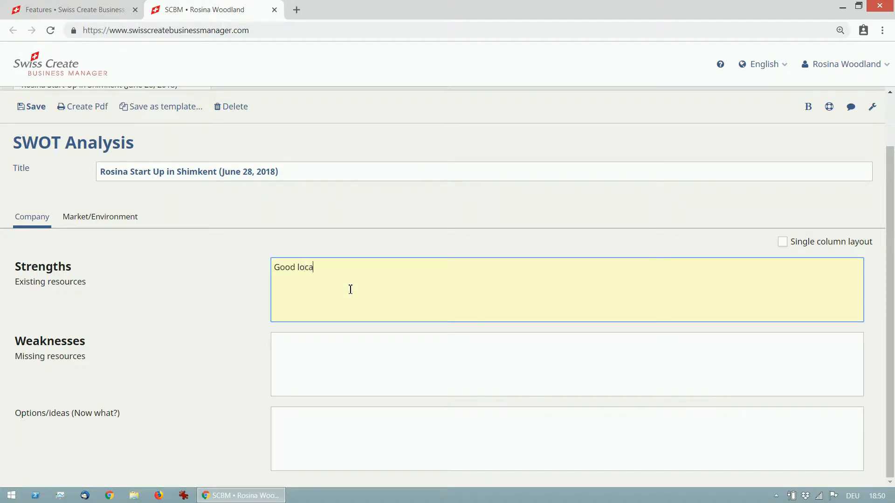
type("tion in the city center")
key("Return")
type("Qu")
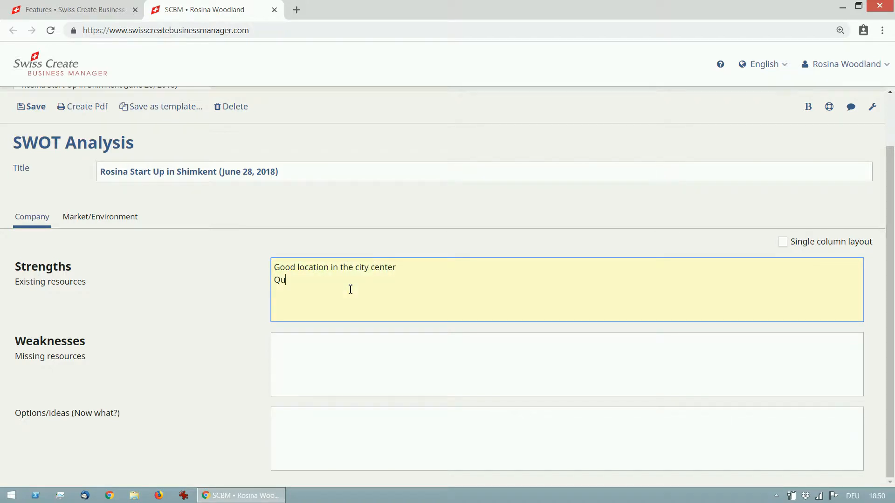
type("alified partners a")
type("vailable ")
type("Financia")
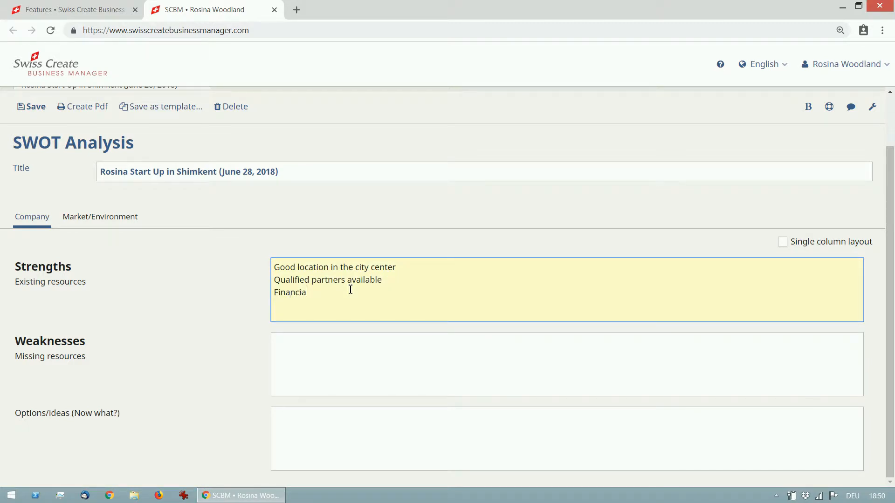
type("l resources to start")
Add the strengths "Financial resources to start" and "Established range of Rosina products" on separate lines, and save the SWOT analysis
key("Return")
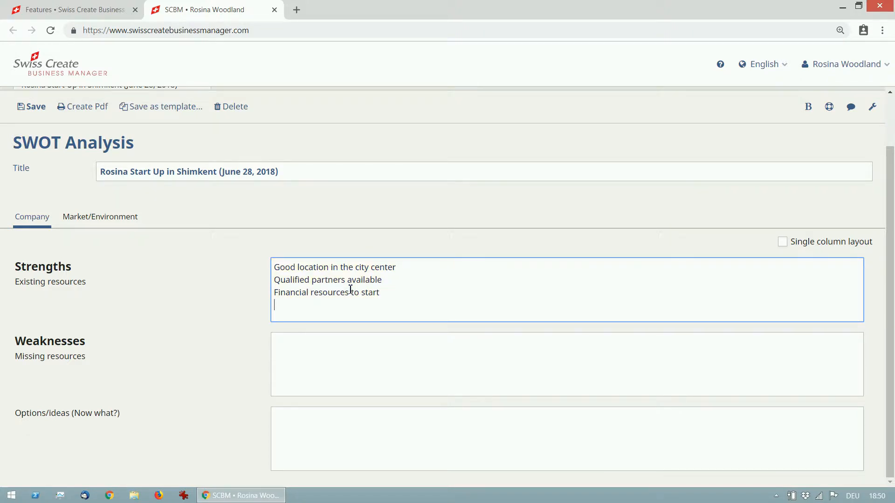
type("Estab")
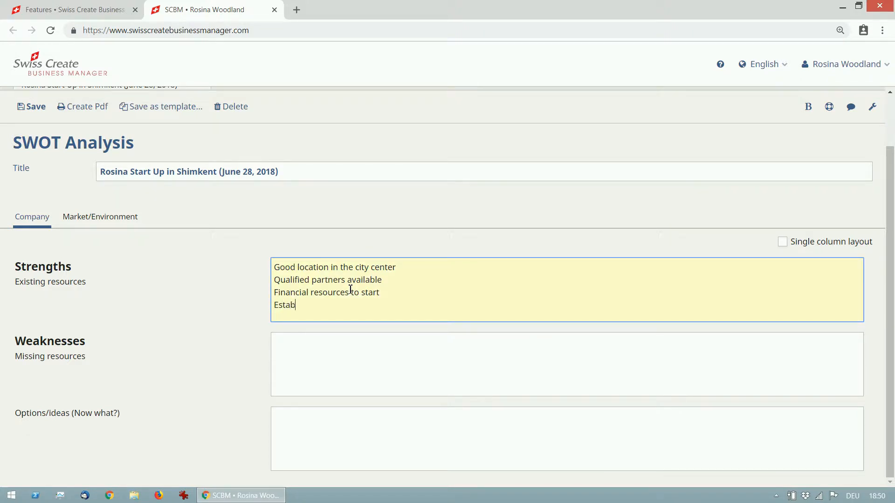
type("lished range of Rosina products")
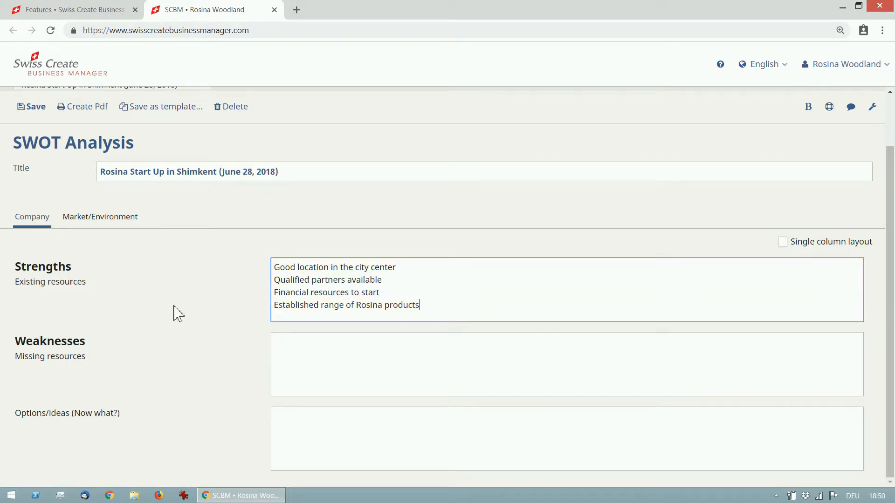
scroll(176, 313, "up", 2)
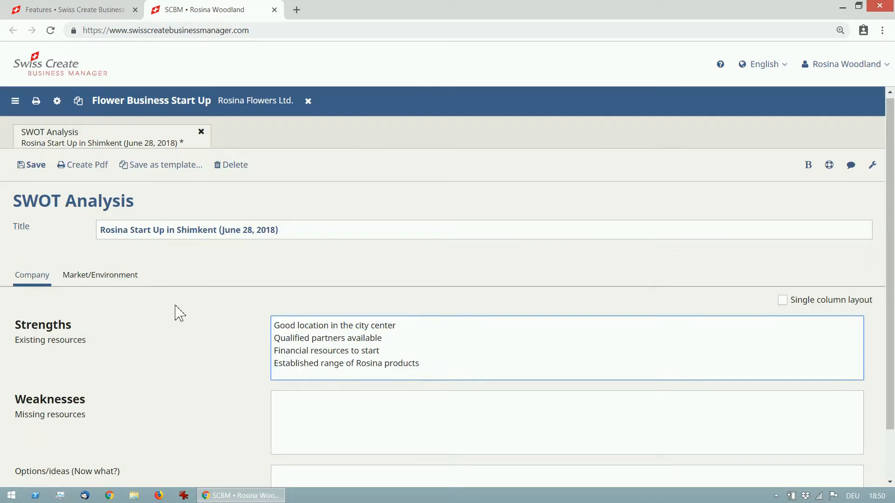
left_click(38, 175)
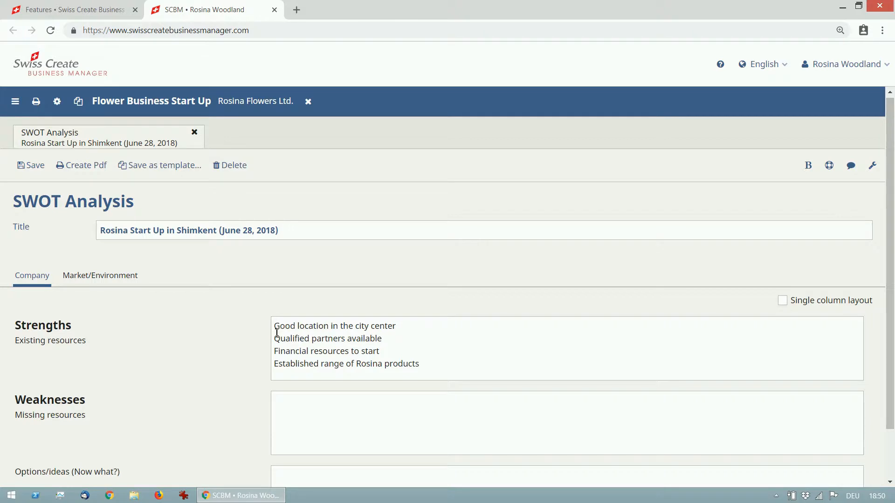
Turn on text formatting and format the four company strengths as a bulleted list
left_click(808, 177)
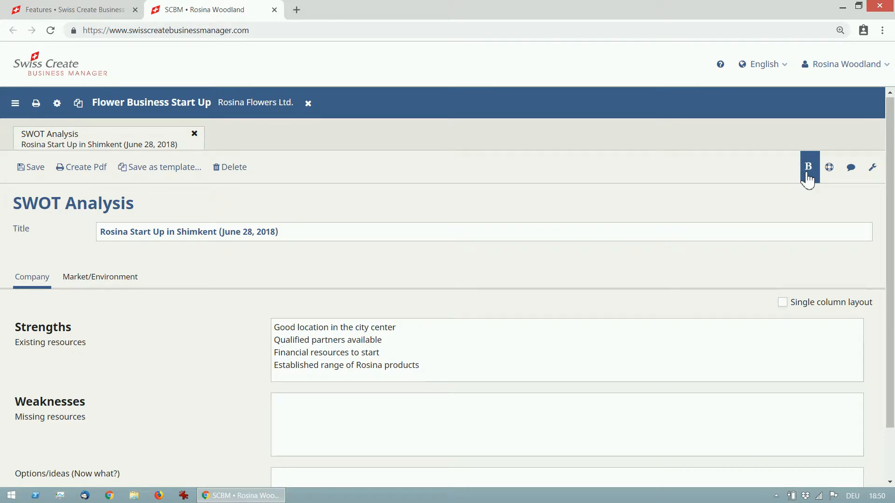
left_click(468, 368)
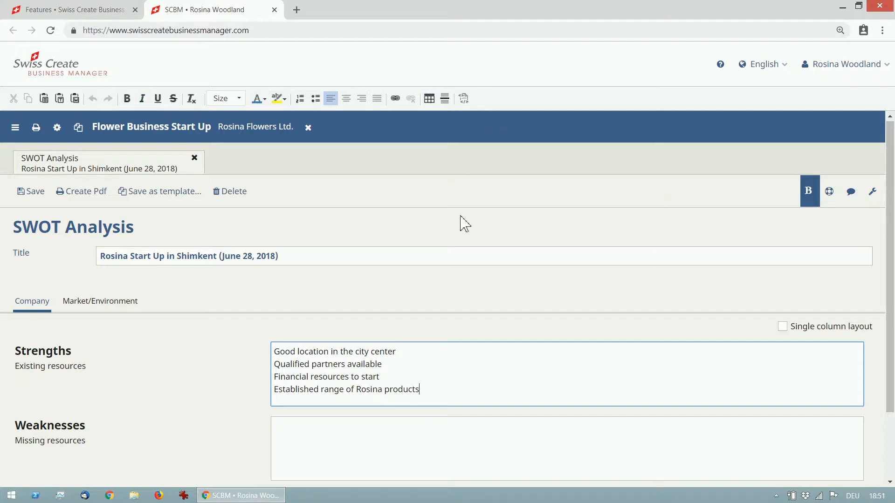
left_click_drag(279, 353, 448, 391)
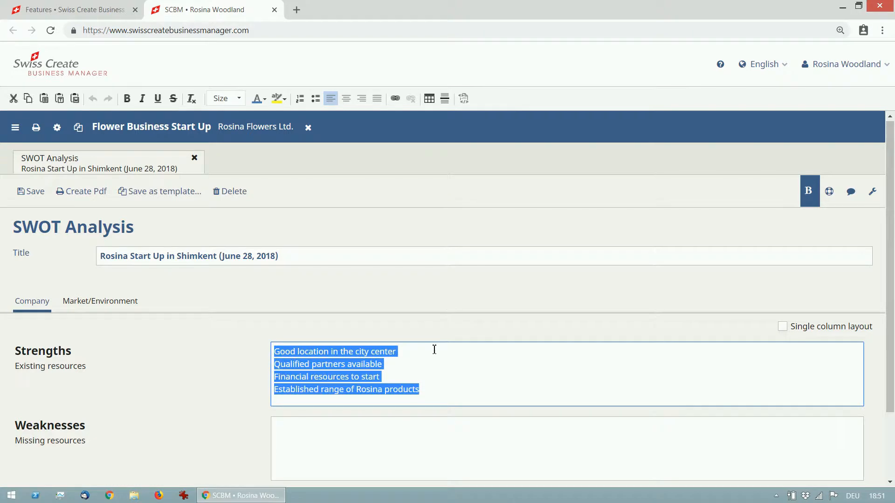
left_click(316, 99)
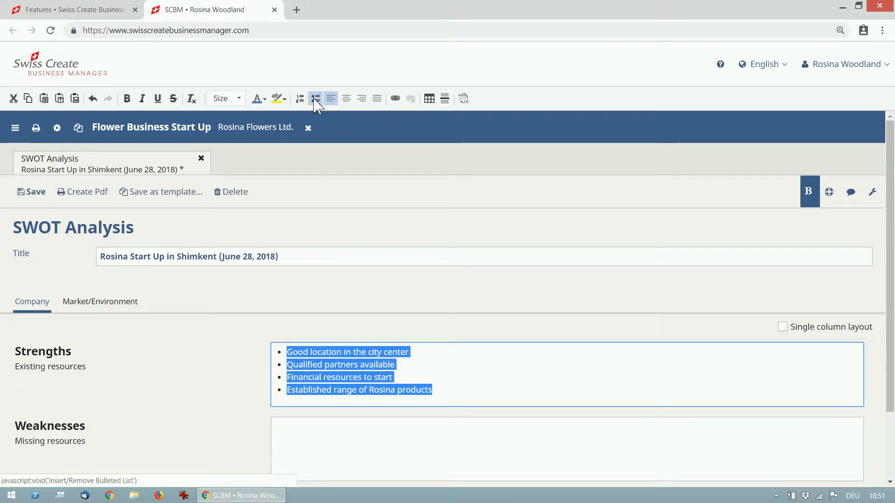
Add a colon after "Established range of Rosina products" and insert a table with 3 rows and 4 columns below the bulleted list
left_click(450, 391)
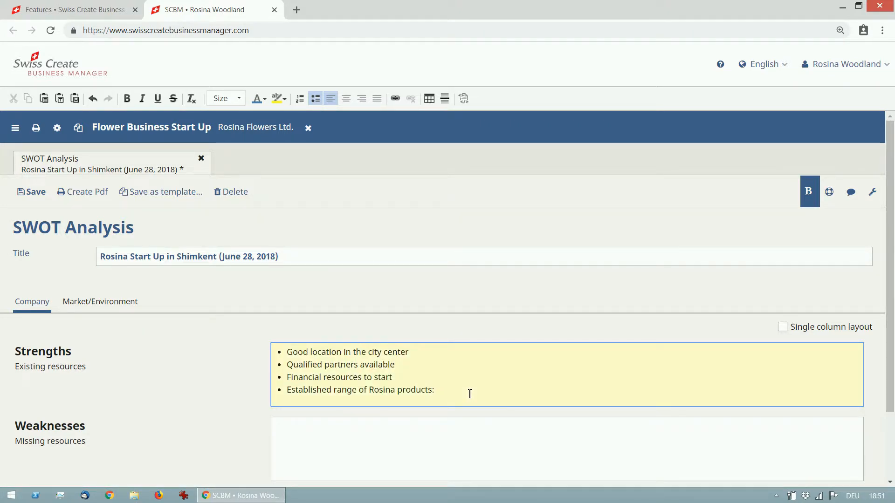
type(":")
key("Return")
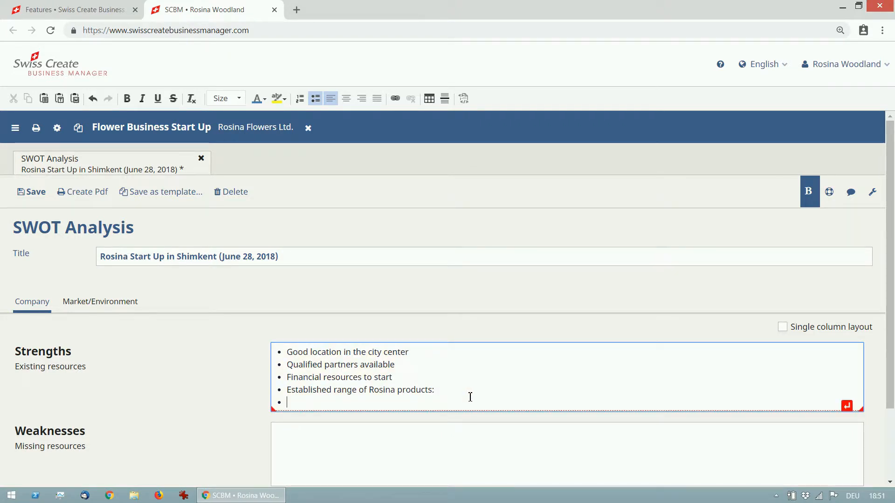
key("Return")
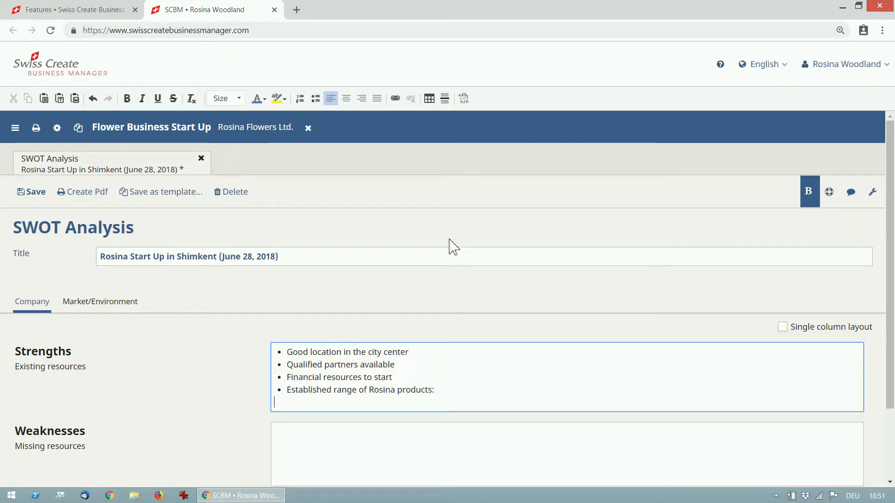
left_click(430, 104)
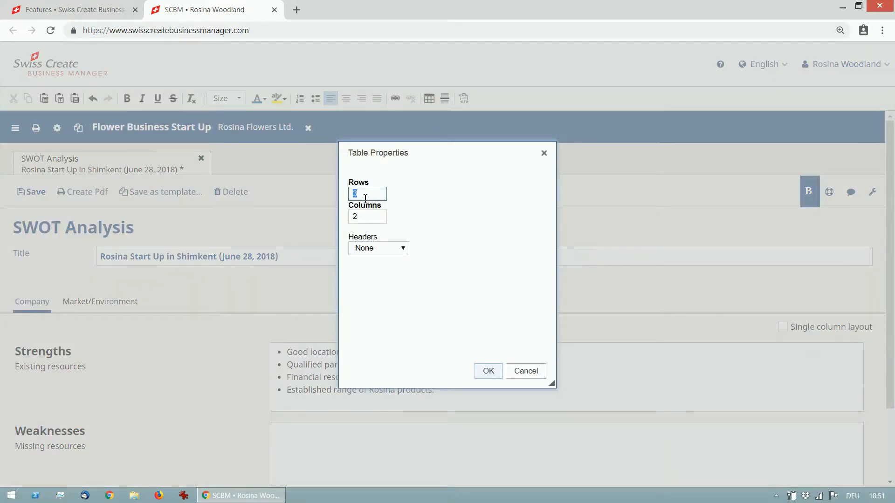
left_click(367, 219)
type("4")
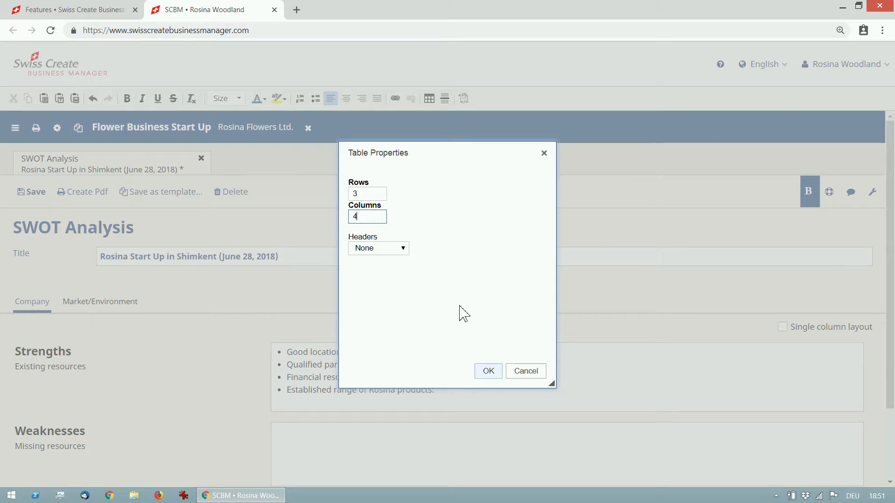
left_click(493, 376)
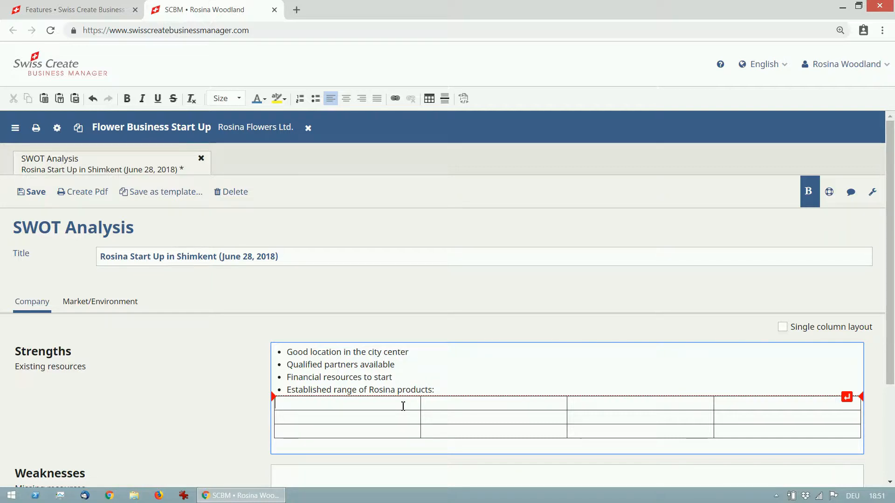
Fill the table's first column with "Fresh flowers", "Vases" and "Decoration materials"
type("Fresh")
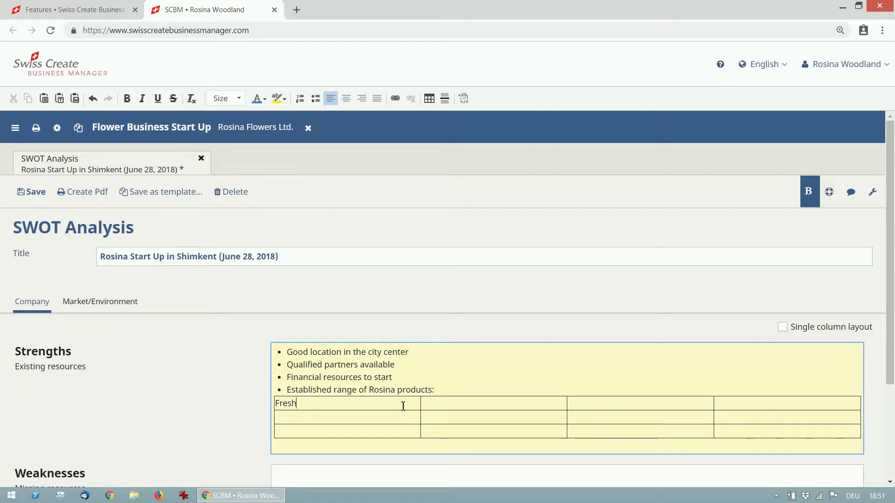
type(" flowers")
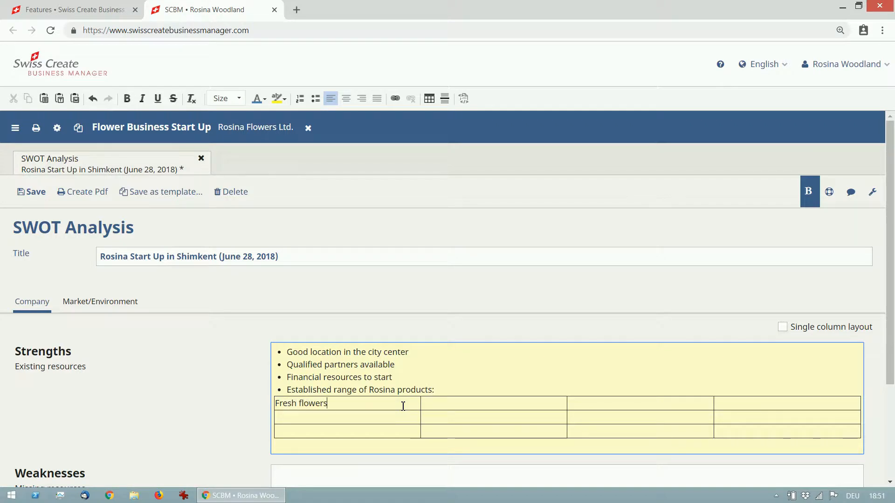
left_click(392, 420)
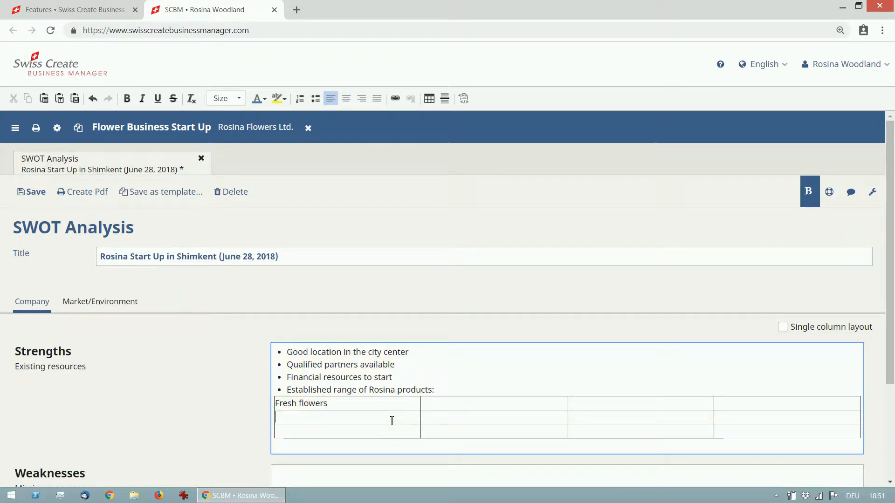
type("Vases")
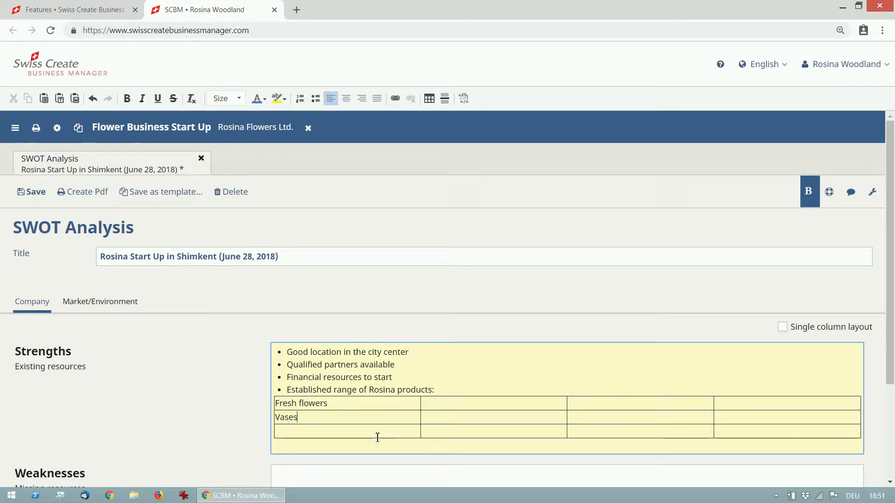
left_click(376, 431)
type("D")
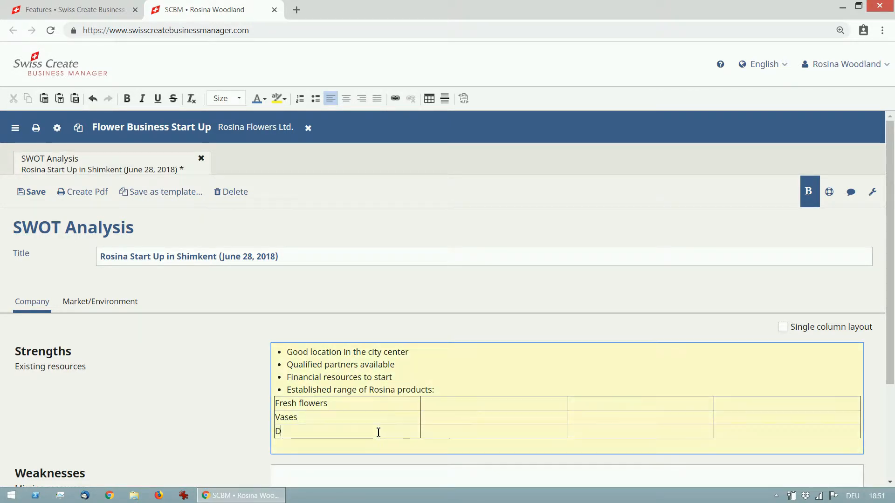
type("ecoration materials")
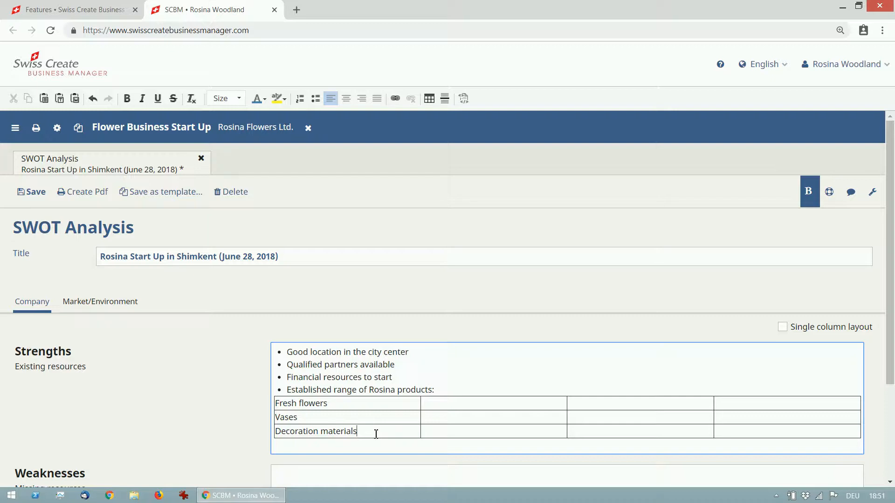
Insert an empty table row above the "Fresh flowers" row
right_click(391, 405)
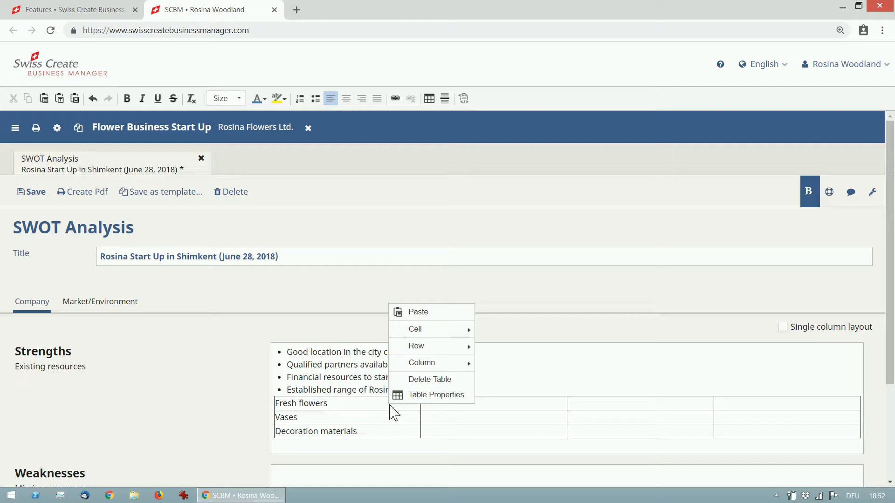
mouse_move(460, 347)
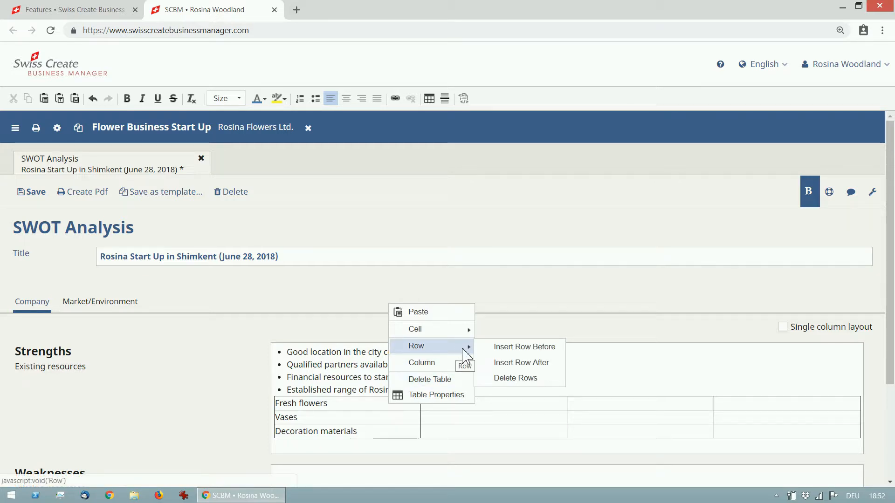
left_click(498, 347)
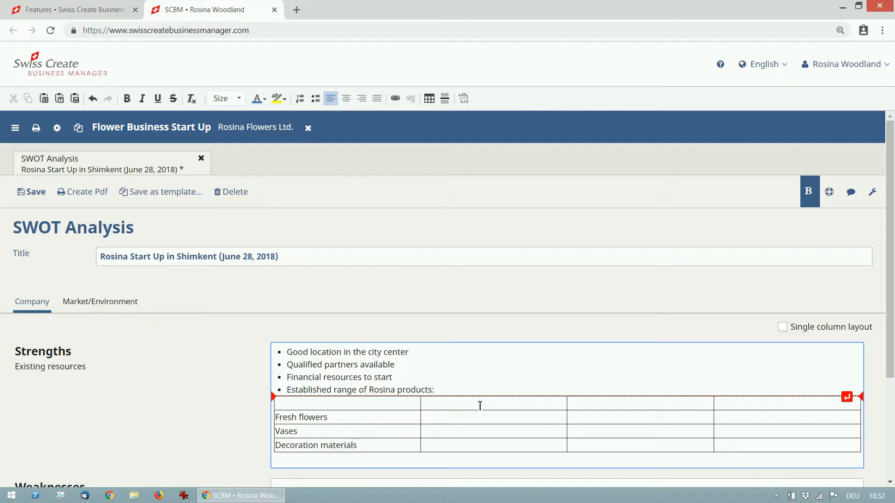
Enter the column headings "Import from Vietnam", "Import from Nepal" and "Local" in the table's top row, leaving its first cell empty
type("Import")
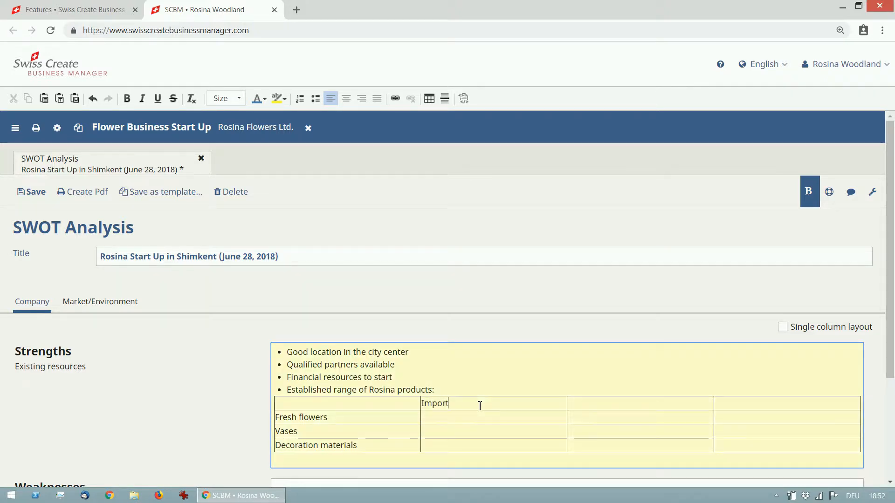
type(" from Viet")
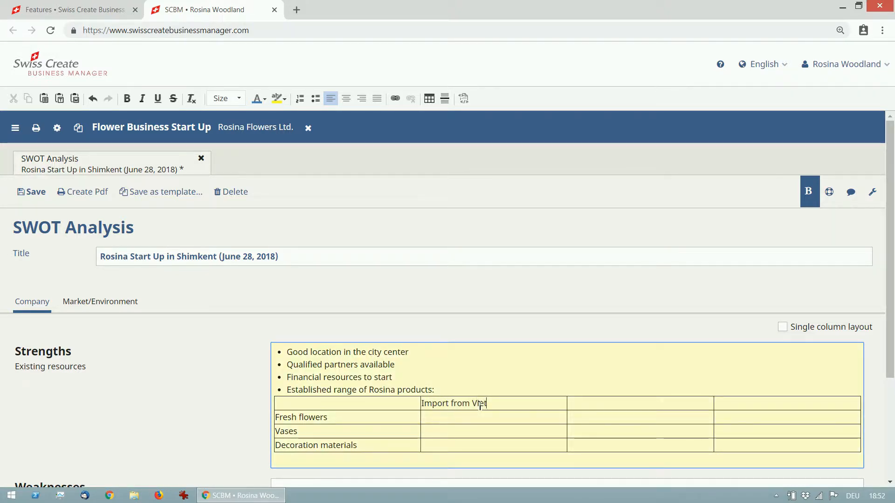
type("nam")
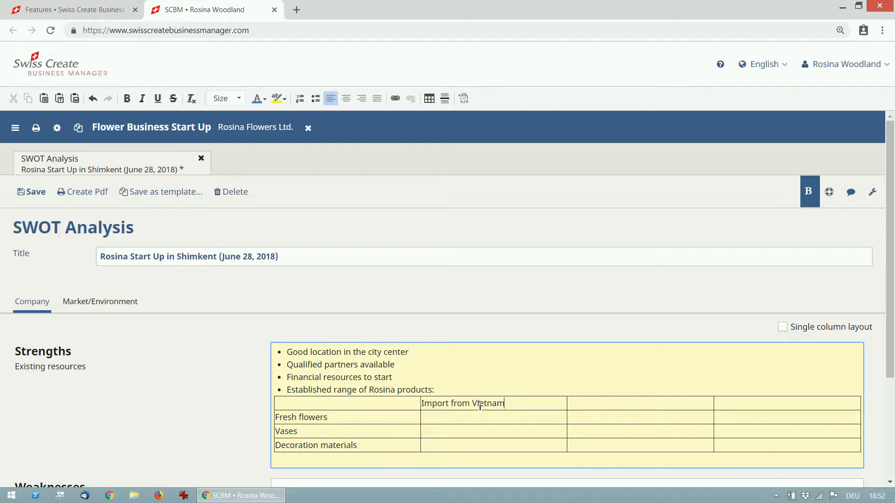
left_click(584, 403)
type("Import from ")
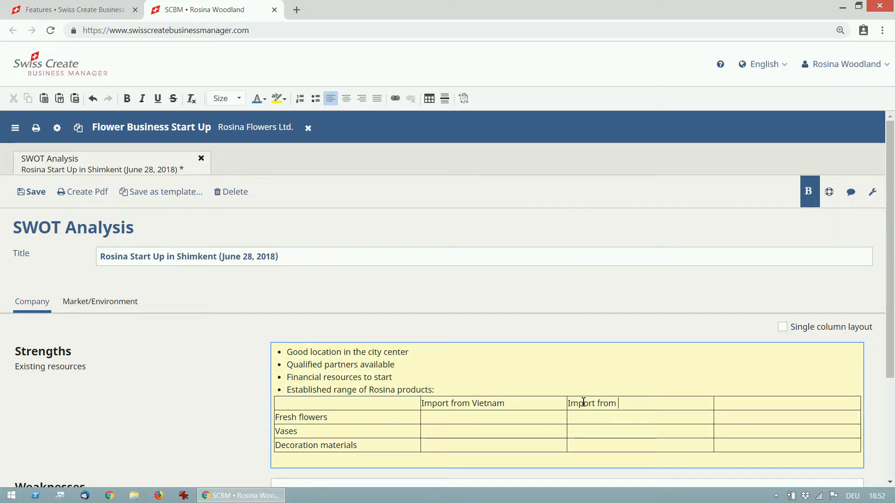
type("Nepal")
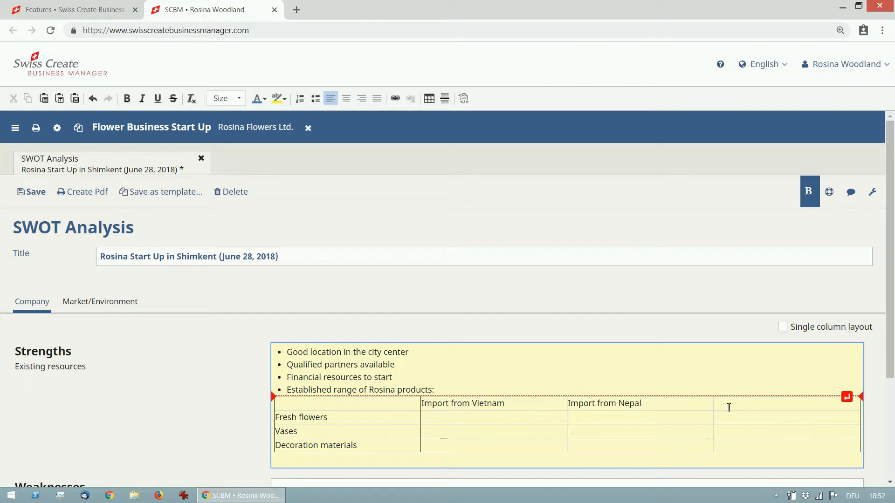
left_click(729, 406)
type("Loca")
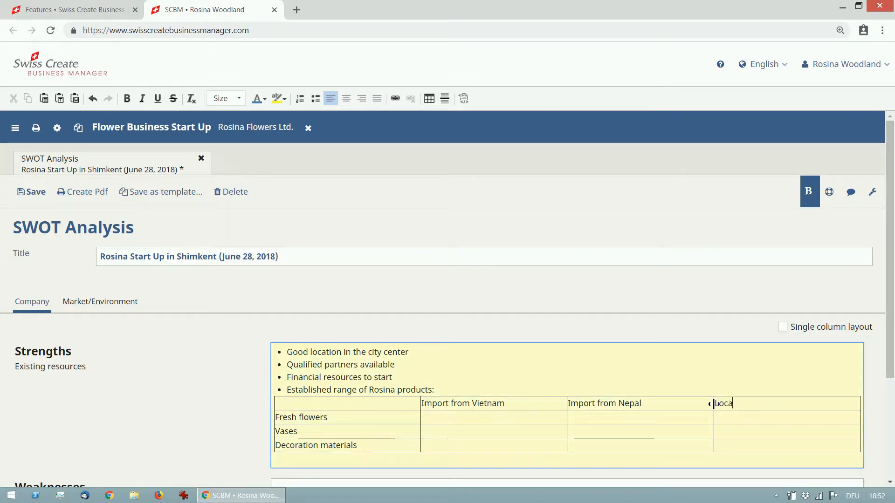
type("l")
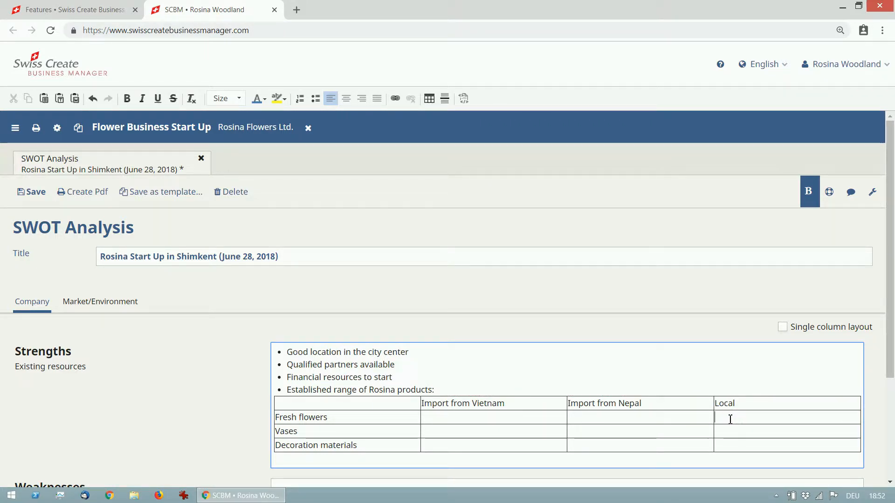
Mark with X Fresh flowers as Local, Vases as Import from Vietnam, and Decoration materials in all three source columns
type("X")
left_click(507, 430)
type("X")
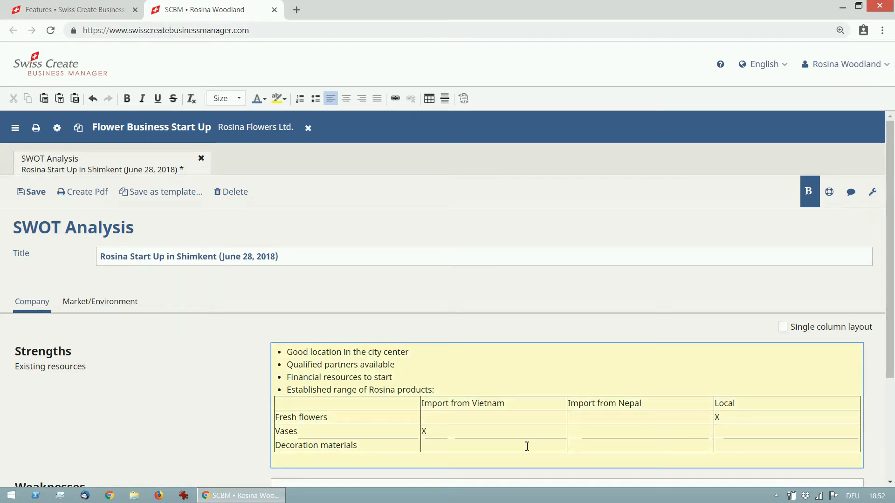
left_click(526, 445)
type("X")
left_click(599, 446)
type("X")
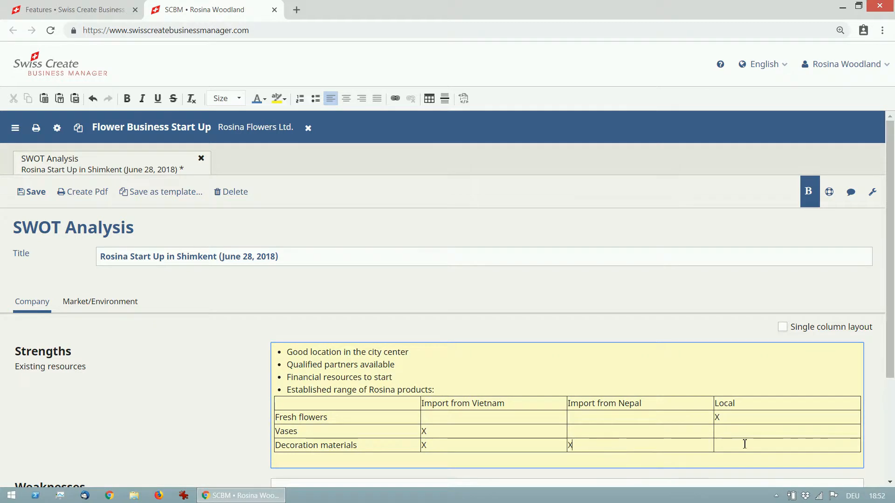
left_click(745, 445)
type("X")
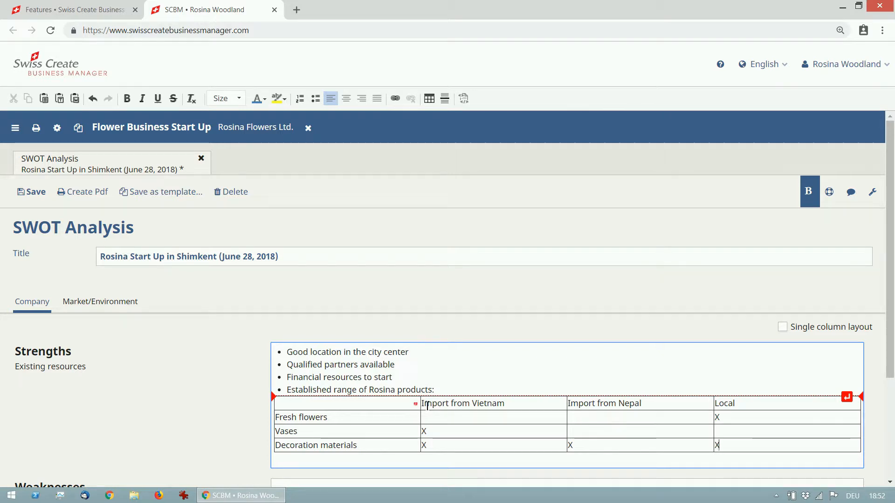
Make the table's heading row bold and set its font size to larger
left_click_drag(423, 404, 746, 402)
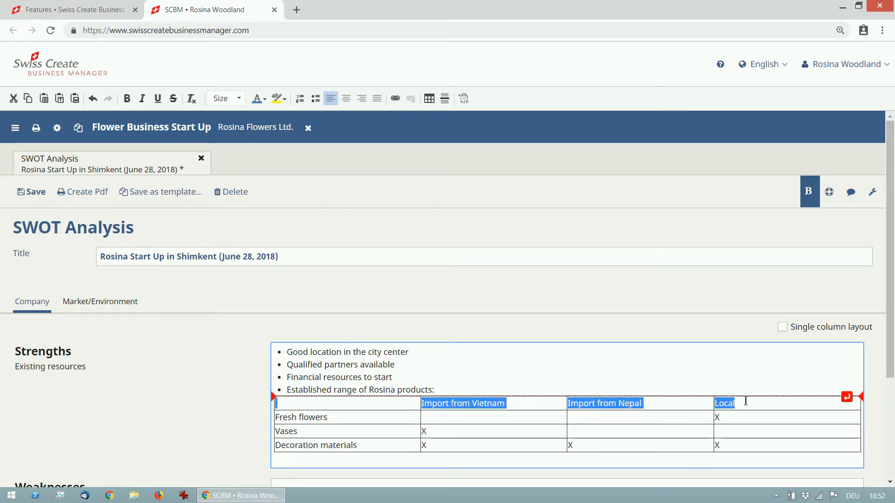
left_click(126, 99)
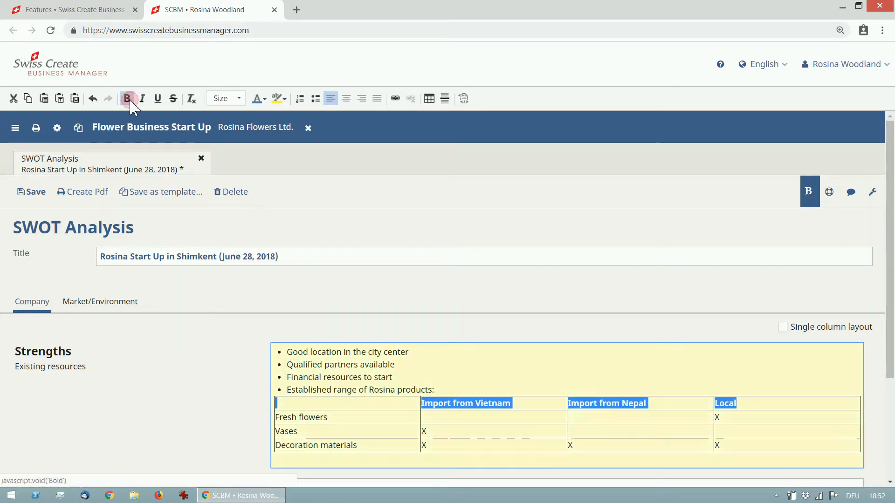
left_click(239, 98)
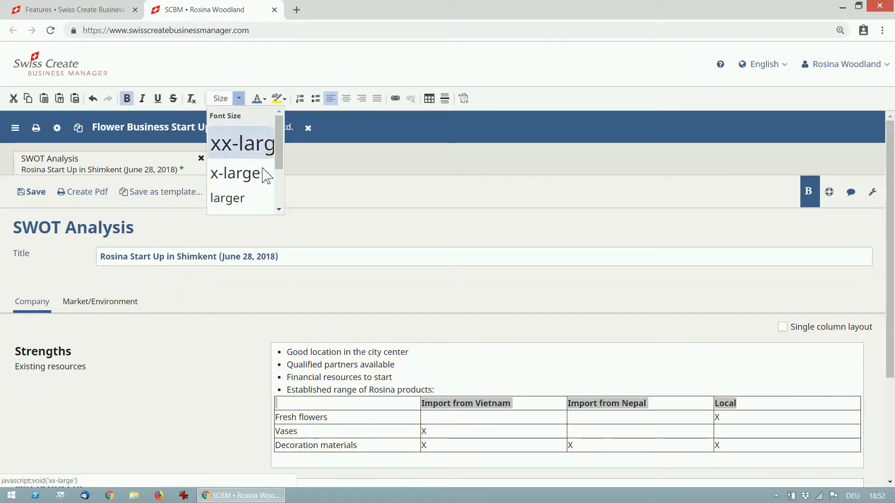
left_click(241, 197)
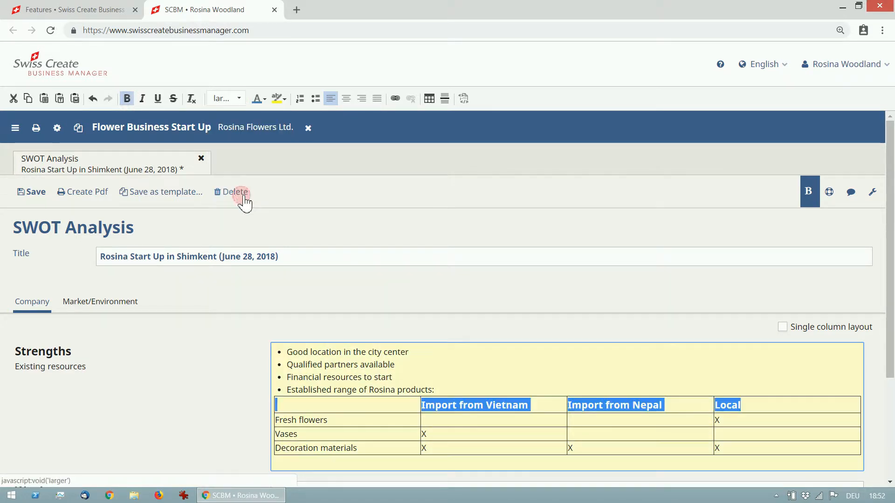
Center the text in all cells of the product table
left_click(476, 421)
left_click_drag(399, 406, 730, 454)
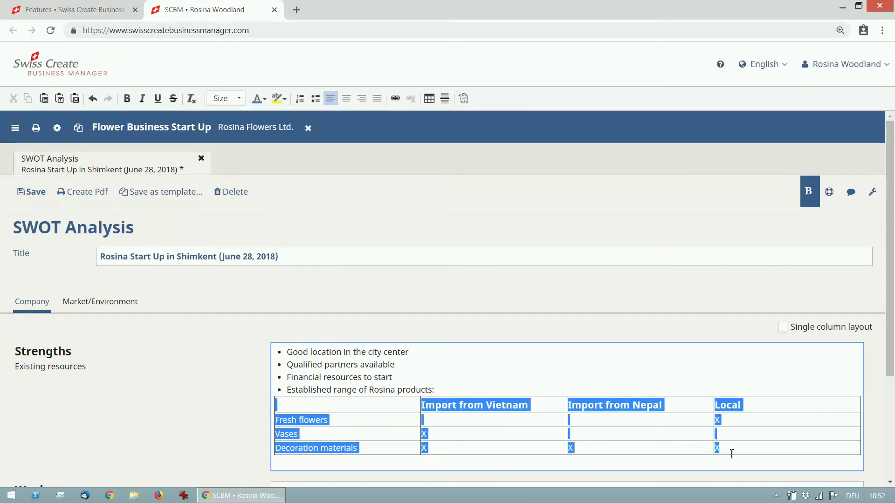
left_click(345, 100)
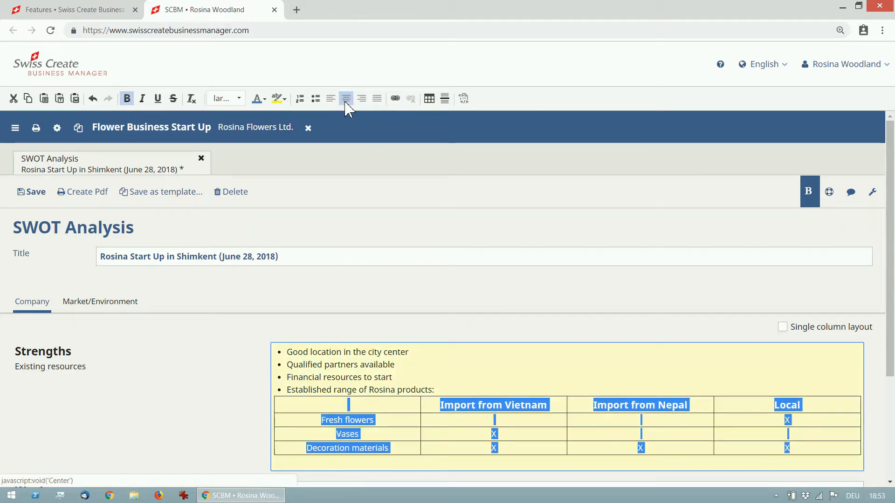
Give the table cell in the Fresh flowers row under Local the background colour #ffccff
left_click(531, 450)
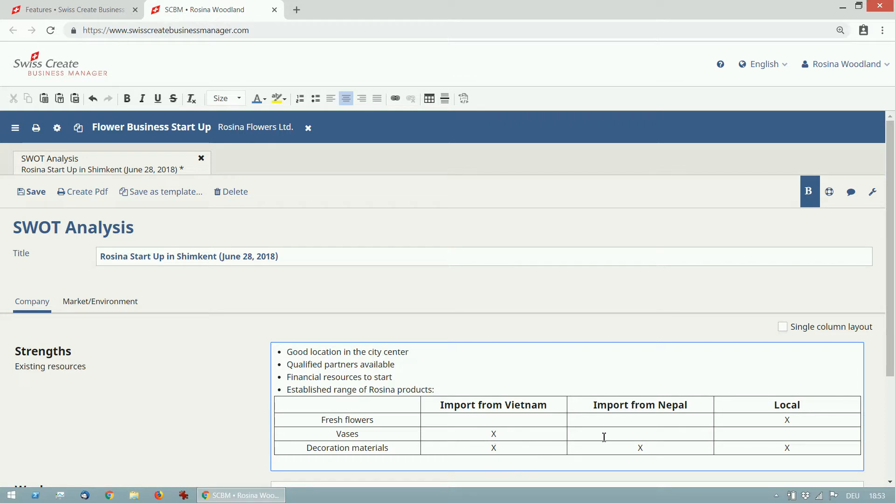
left_click(750, 421)
right_click(753, 422)
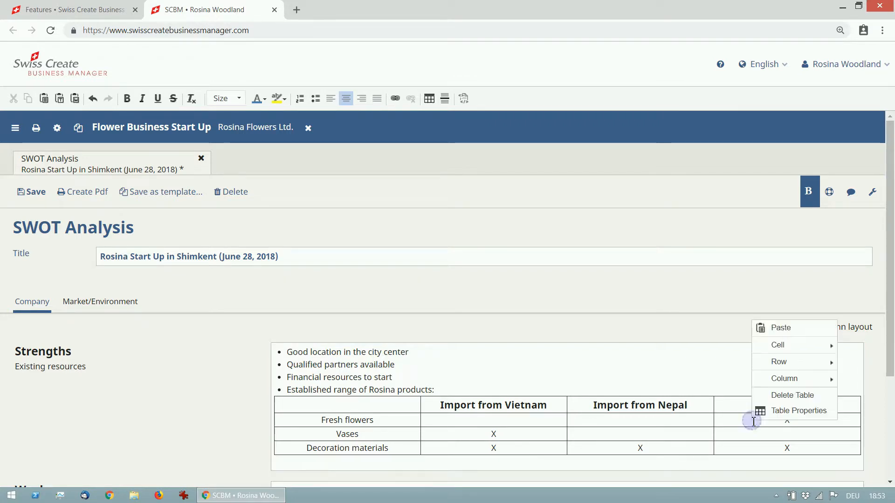
mouse_move(776, 347)
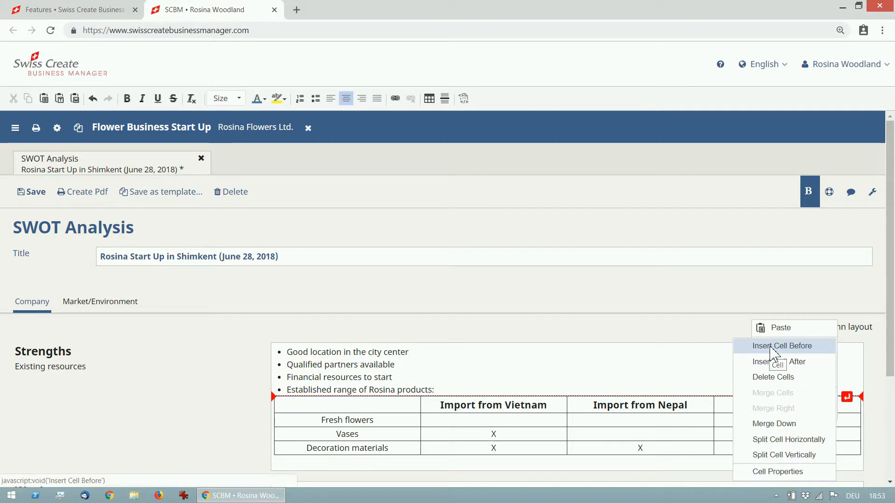
left_click(777, 471)
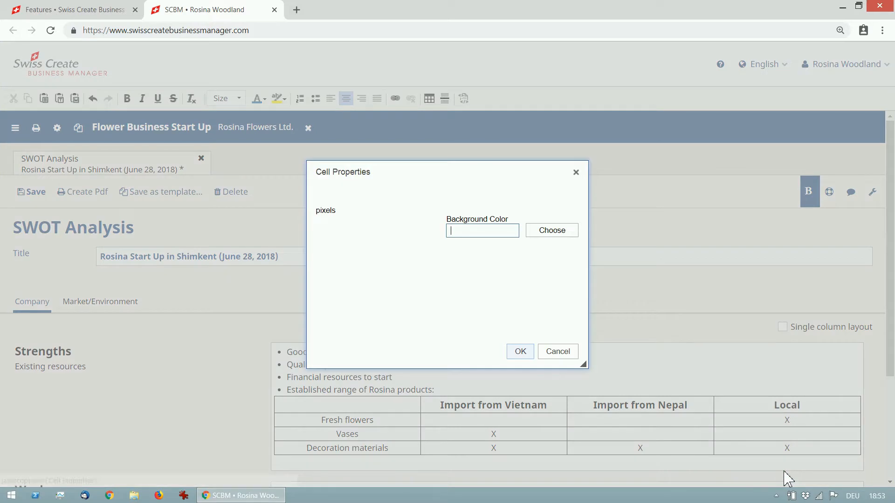
left_click(554, 235)
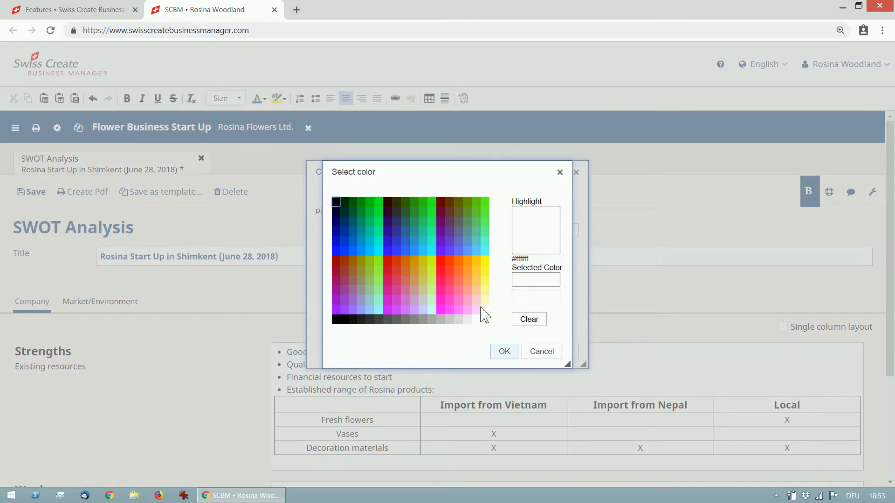
left_click(475, 311)
left_click(505, 353)
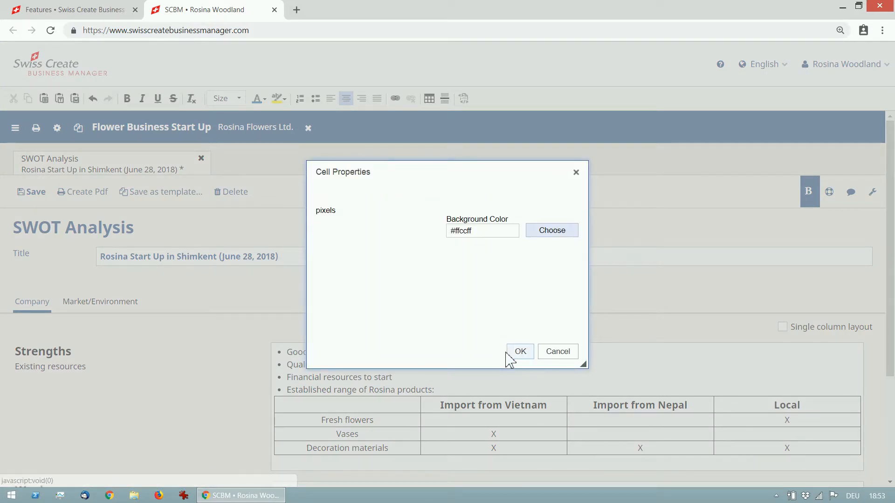
left_click(518, 353)
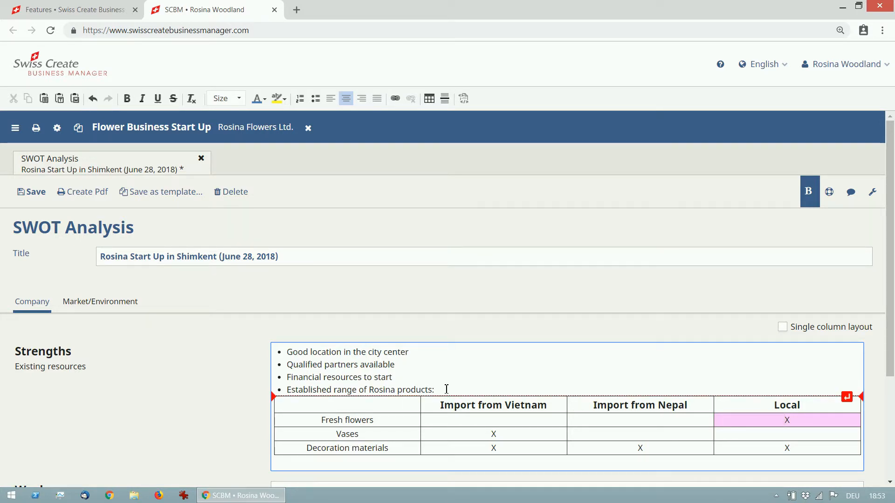
Try bold, italic, underline and strikethrough on the words "Rosina products" and clear that formatting again
left_click_drag(369, 390, 432, 390)
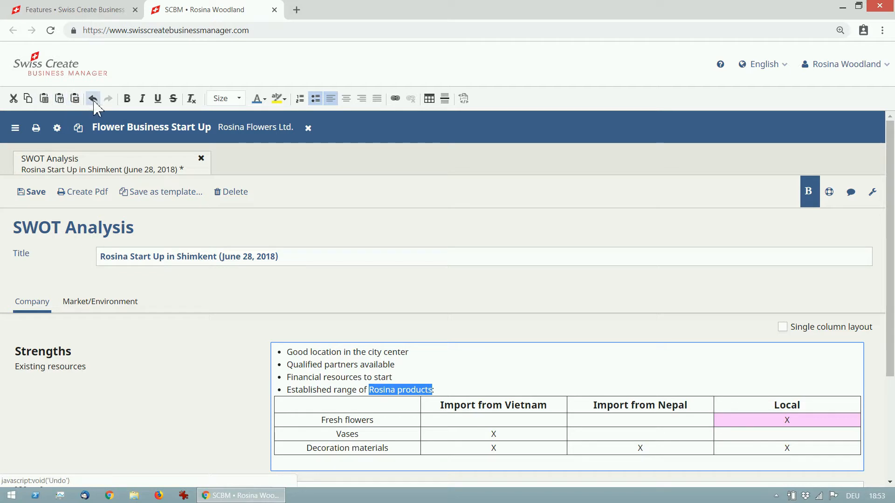
left_click(126, 98)
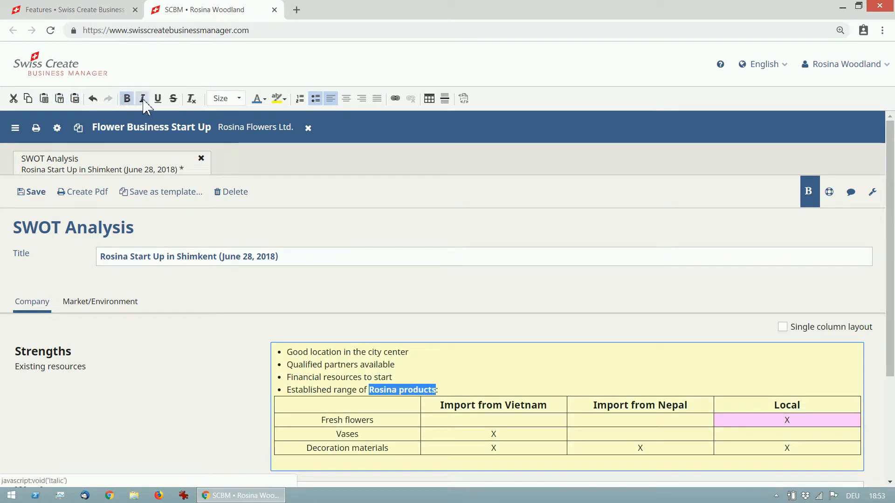
left_click(142, 98)
left_click(158, 100)
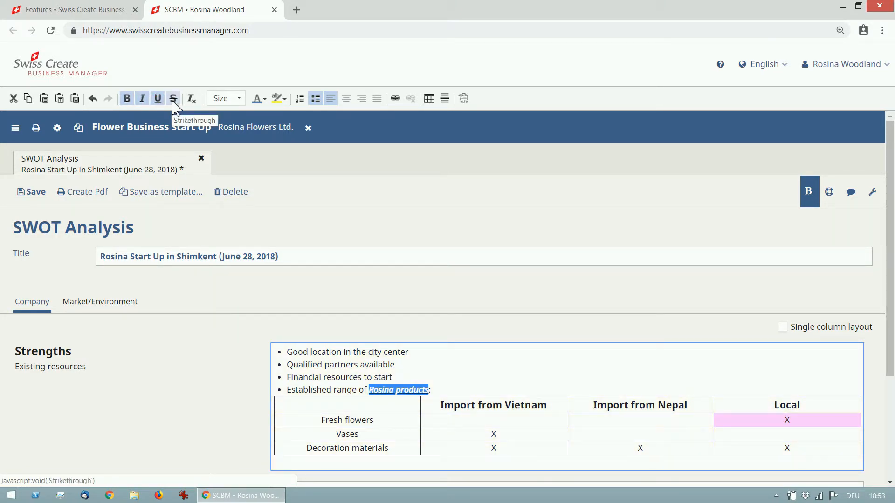
left_click(173, 103)
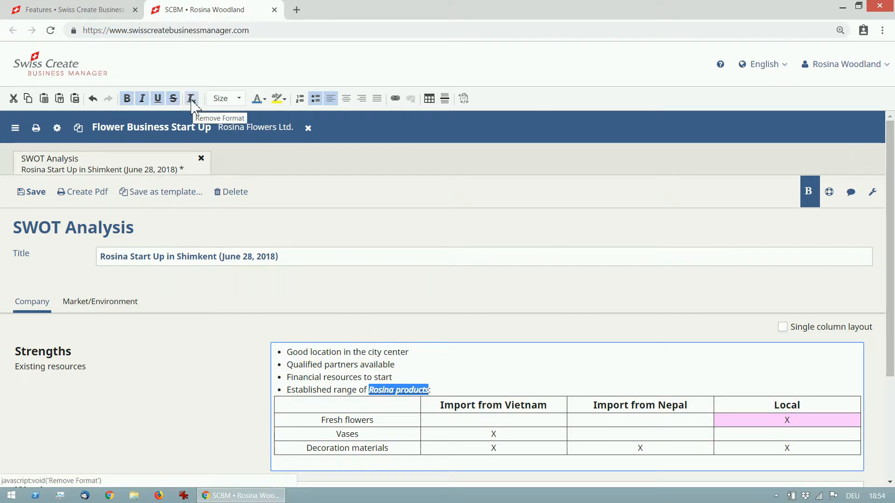
left_click(192, 102)
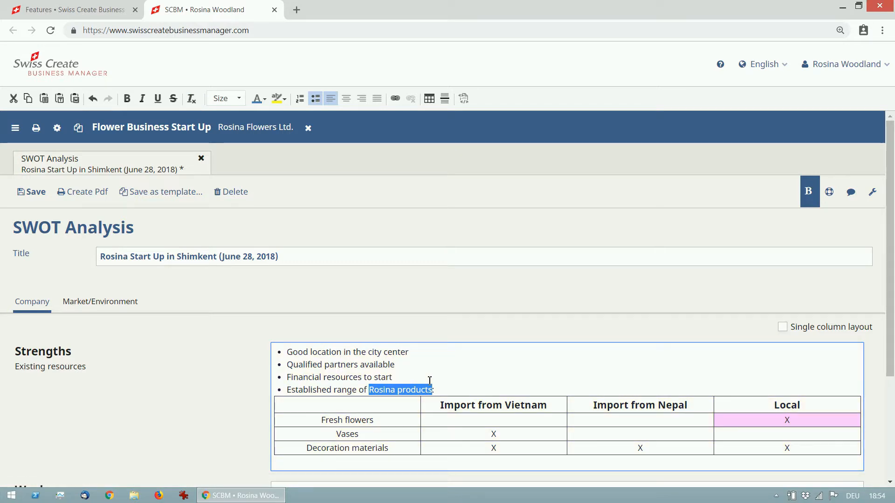
Set the words "Rosina products" to font size x-large with teal text colour
left_click(240, 104)
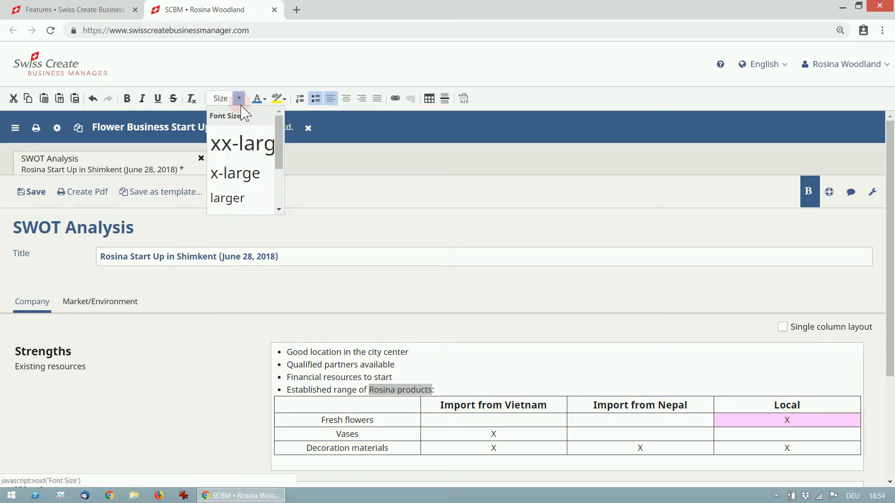
left_click(254, 185)
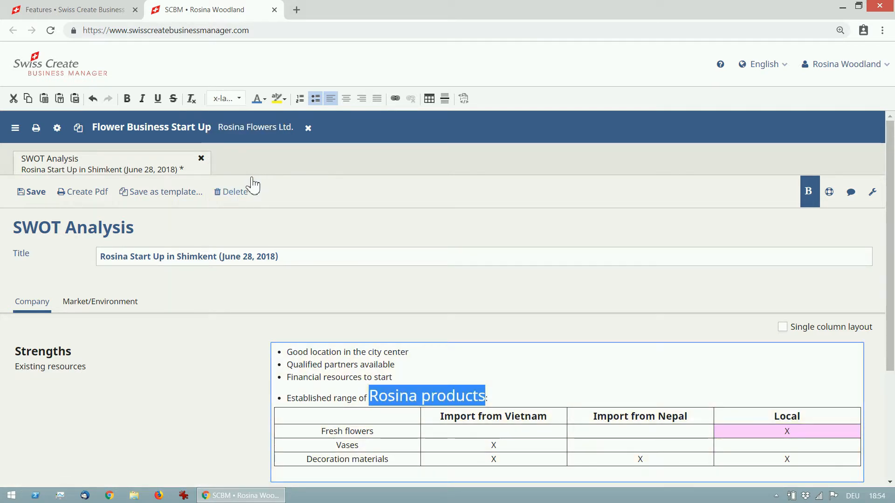
left_click(265, 98)
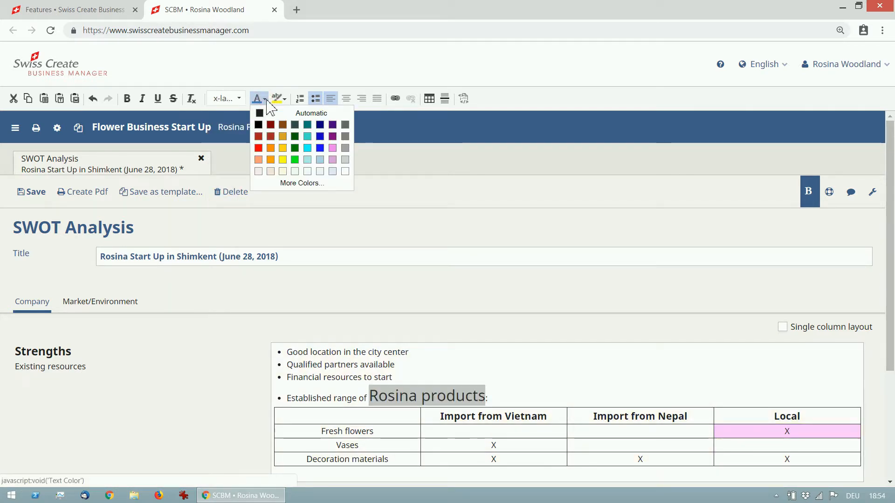
left_click(308, 125)
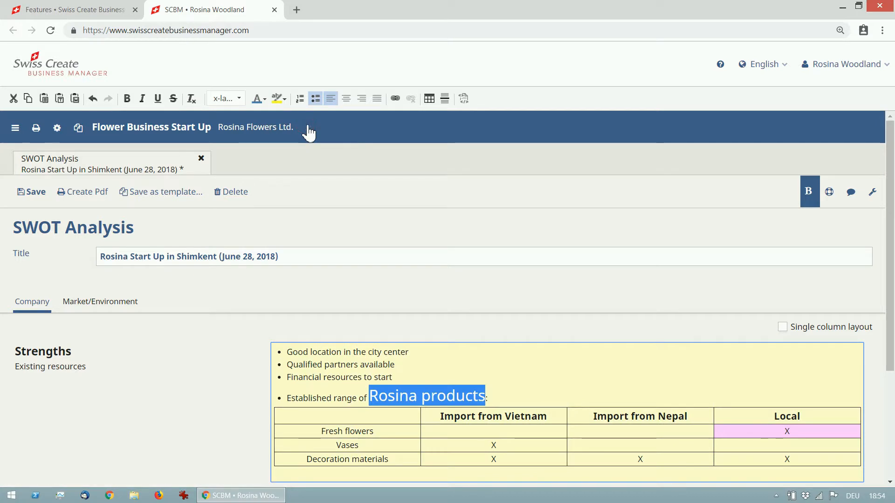
Give the words "Rosina products" a Pale Turquoise background colour
left_click(282, 99)
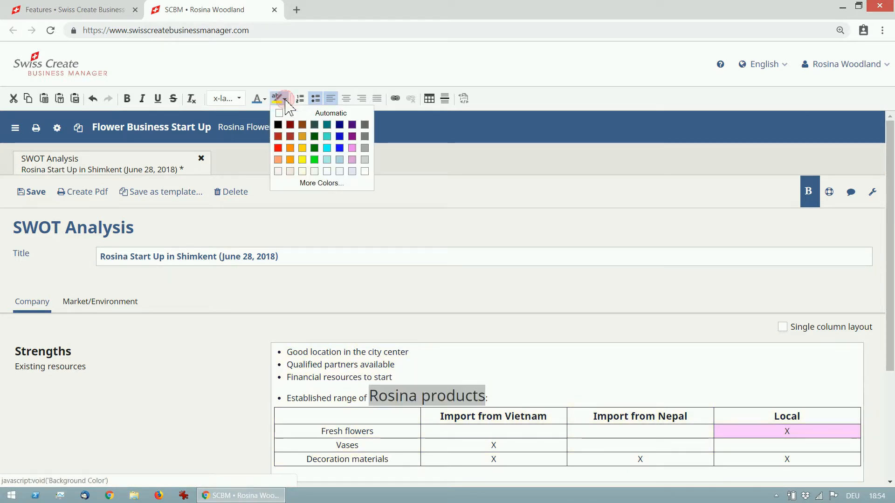
left_click(328, 160)
left_click(466, 397)
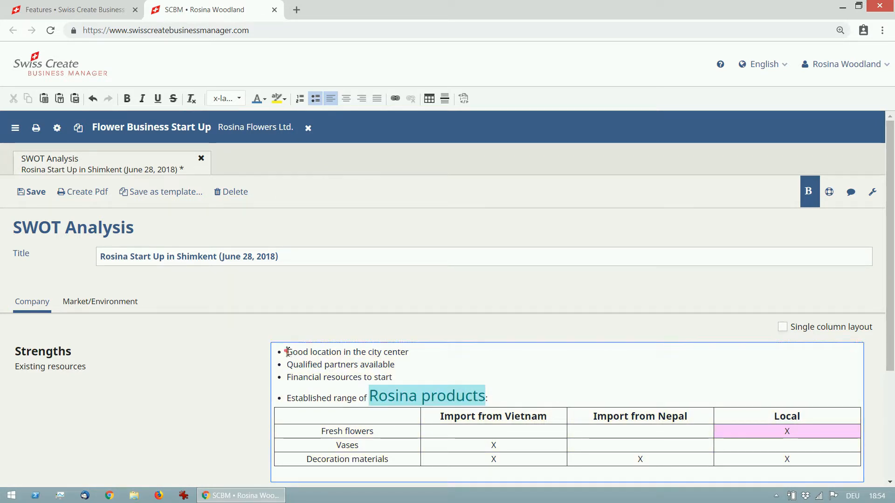
Turn the first three Strengths bullets into a numbered list and remove the bullet from the "Established range of Rosina products" line
left_click_drag(286, 351, 394, 378)
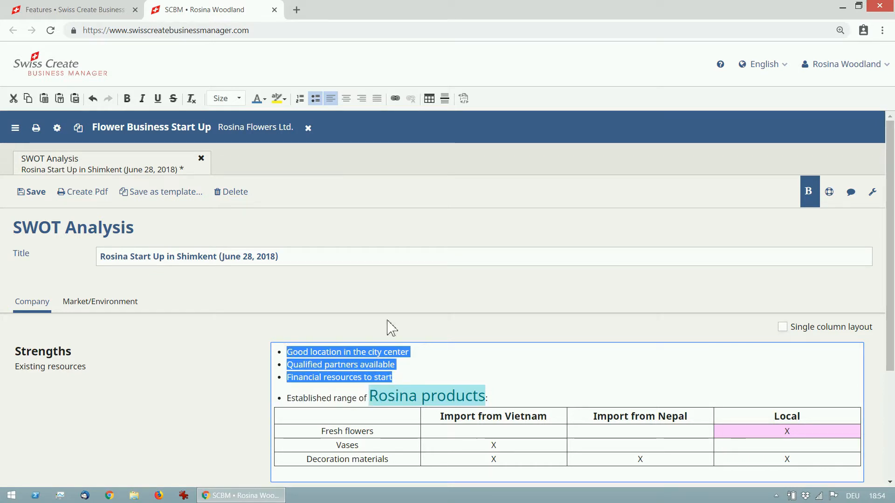
left_click(300, 100)
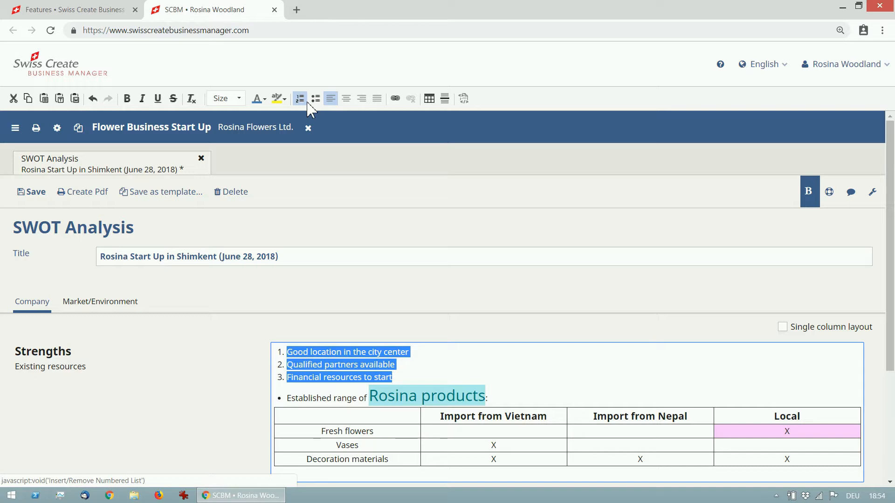
left_click(327, 399)
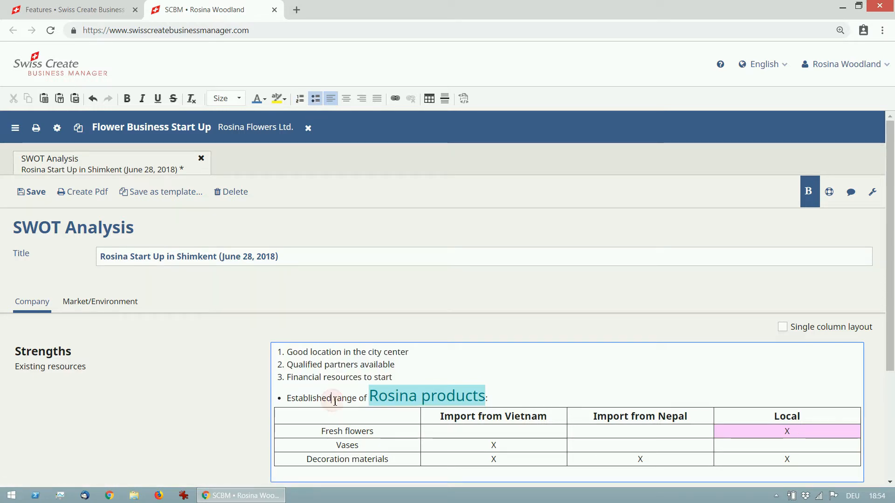
left_click(315, 100)
Try centre and right alignment on the "Established range of Rosina products" line and return it to left alignment
left_click(347, 100)
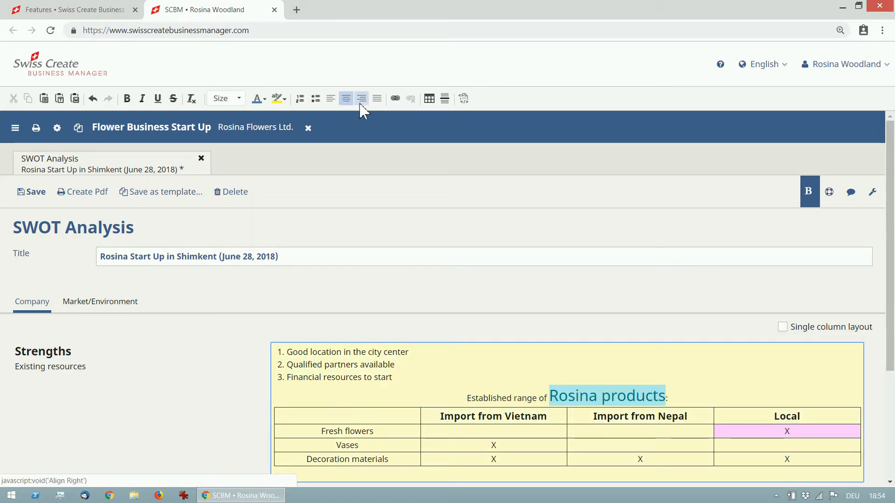
left_click(363, 101)
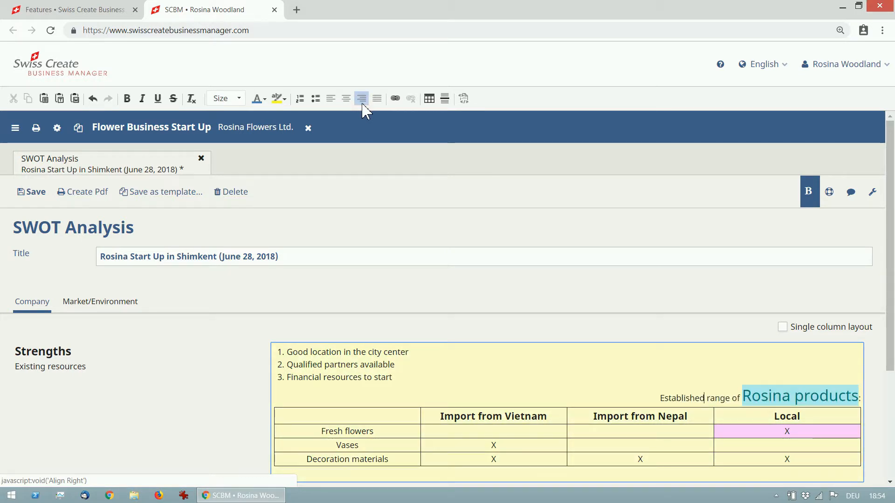
left_click(333, 100)
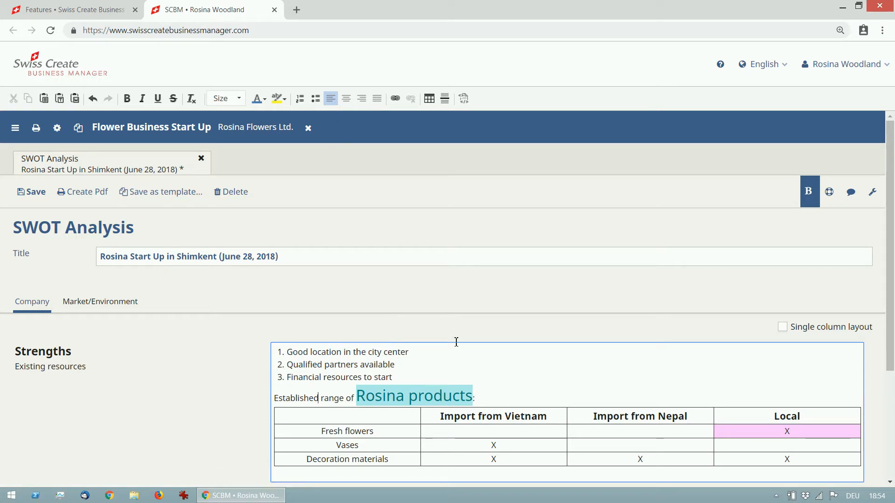
scroll(468, 306, "down", 3)
left_click(363, 314)
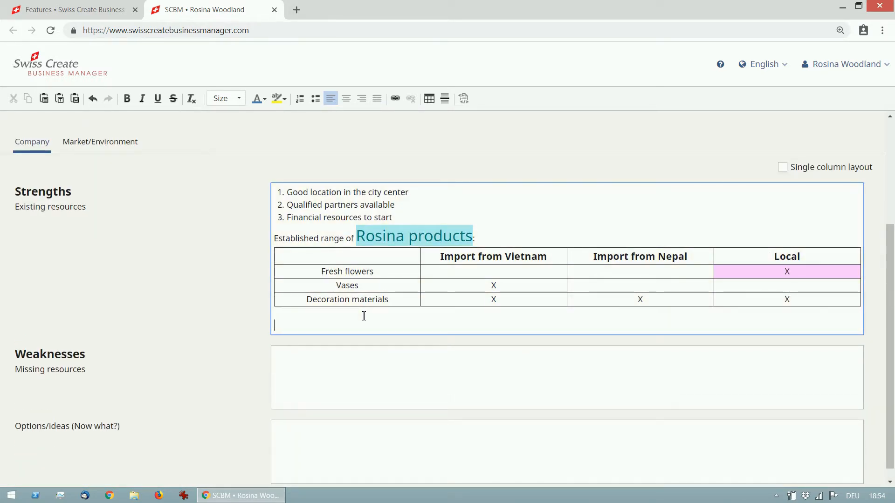
type("www.scbm.biz")
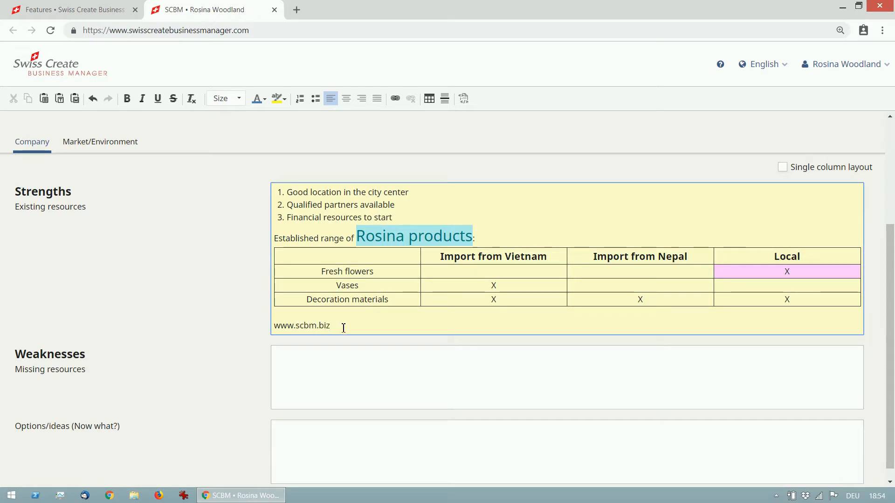
left_click_drag(344, 327, 274, 326)
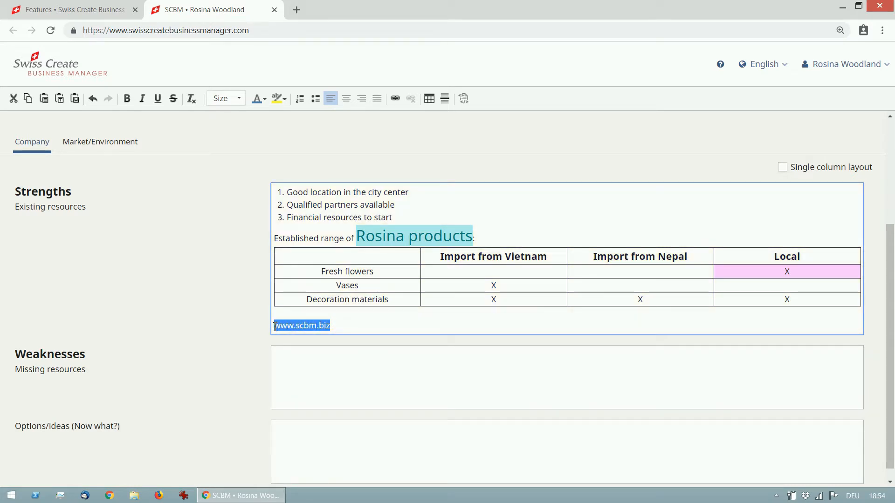
left_click(395, 100)
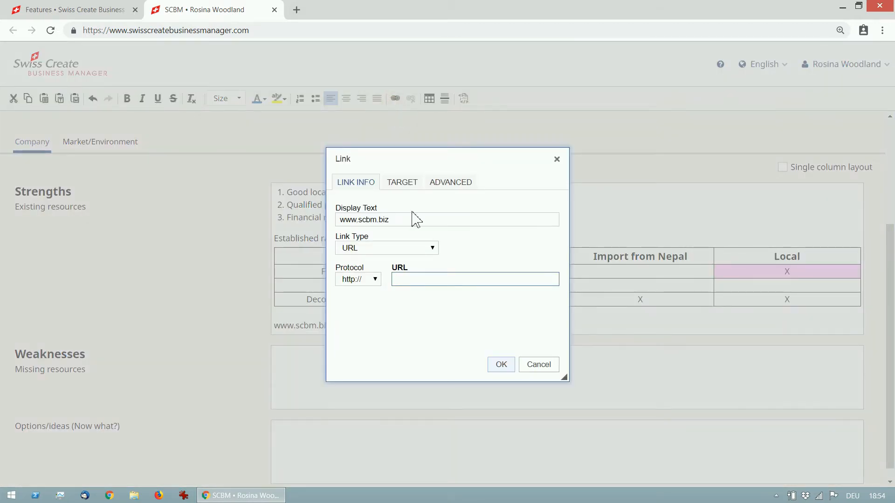
type("www.scbm.biz")
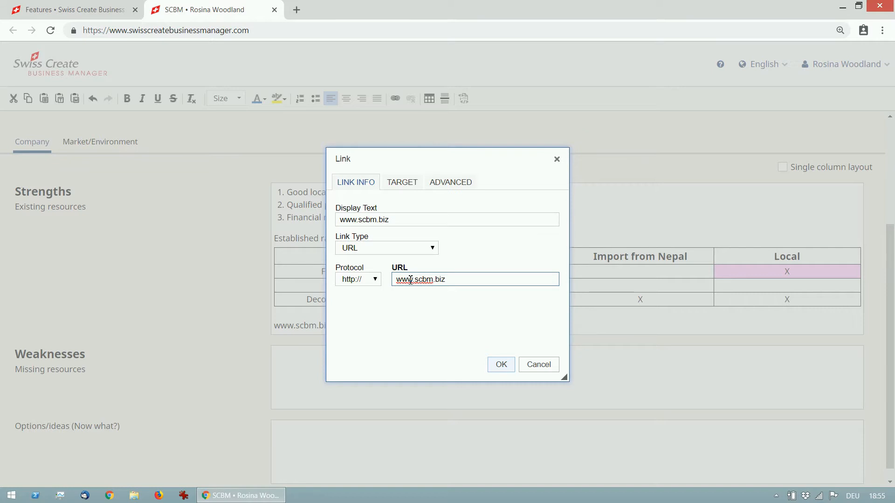
left_click(504, 365)
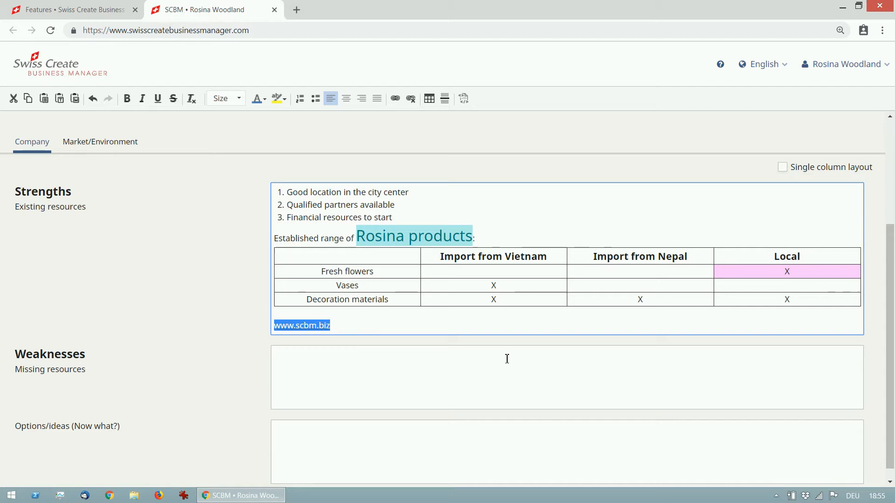
left_click(358, 329)
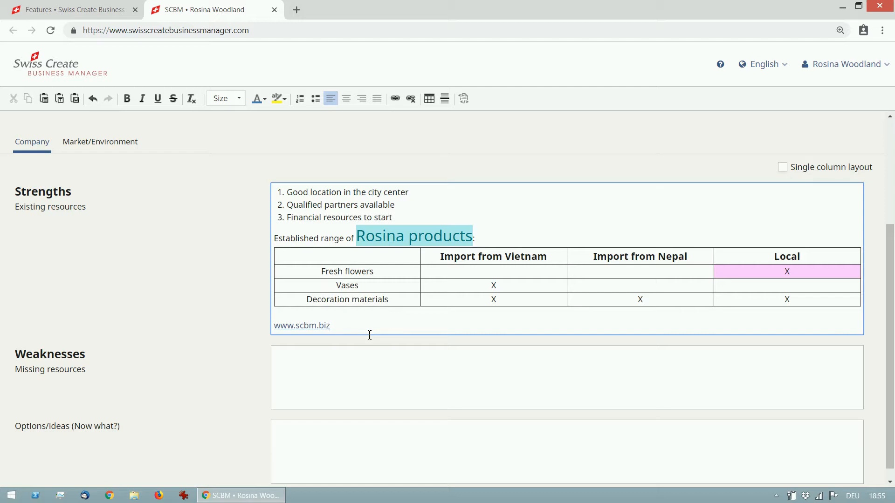
Add blank lines below the link in the Strengths field, remove the surplus ones, and save the SWOT analysis
key("Return")
key("Return")
key("Return")
key("Return")
key("Return")
key("Return")
key("Return")
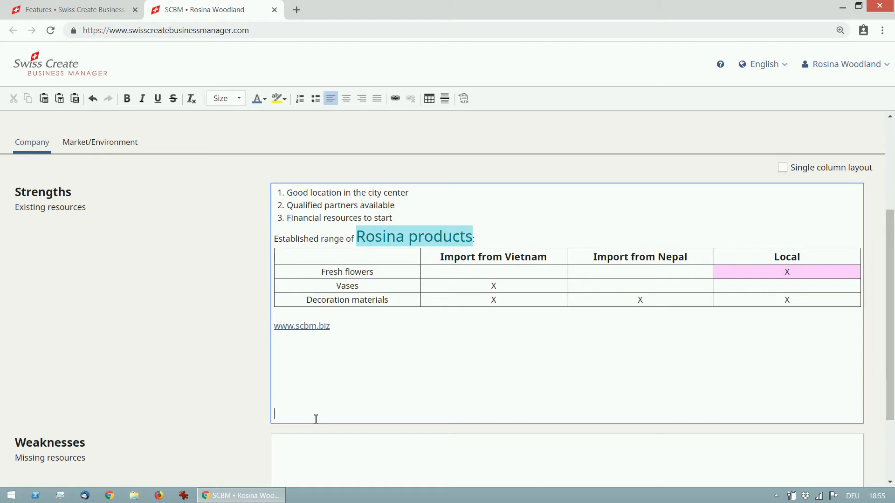
left_click_drag(314, 411, 306, 360)
key("BackSpace")
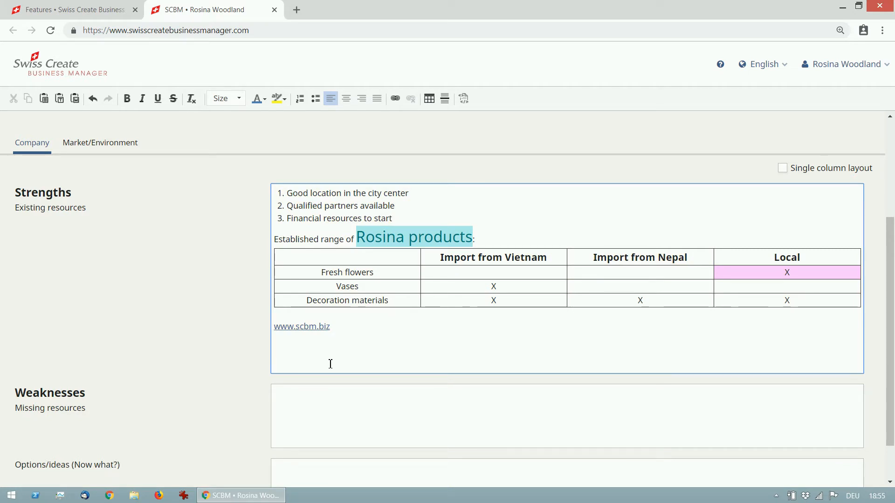
scroll(333, 365, "up", 3)
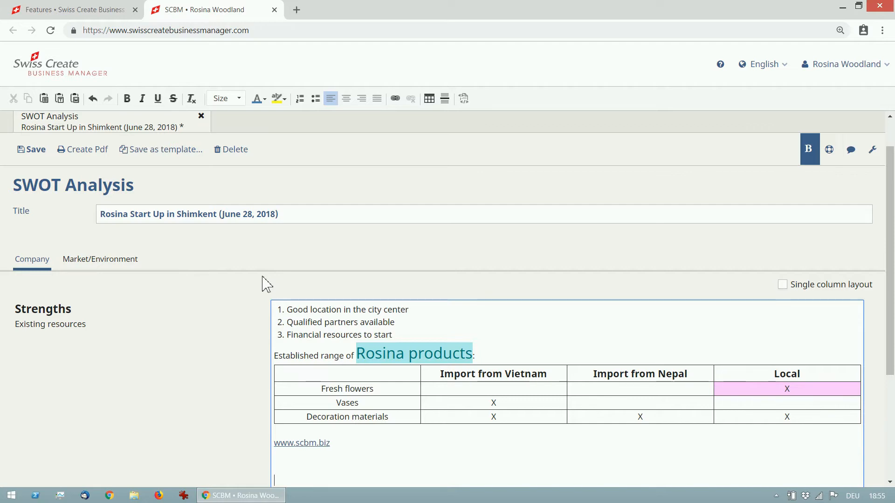
key("ctrl+s")
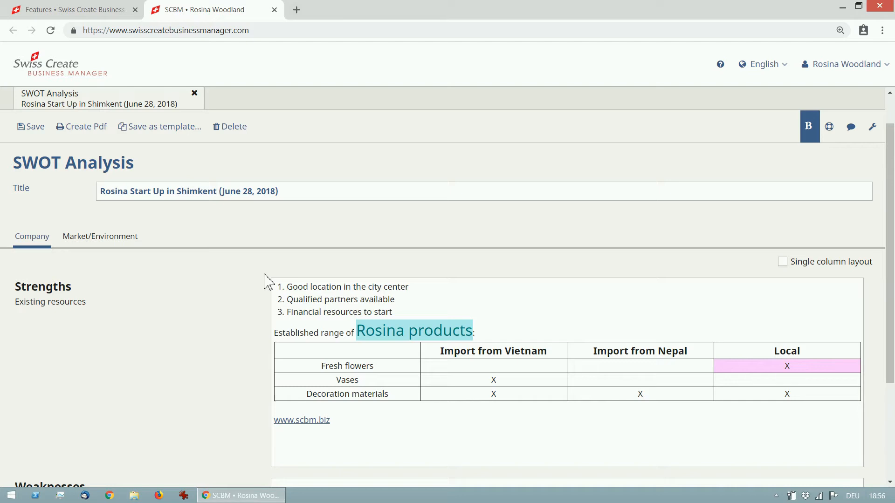
Enter "Lack of experience in Shimkent" and "Weak communication system" in the Weaknesses field as a bulleted list
scroll(342, 362, "down", 3)
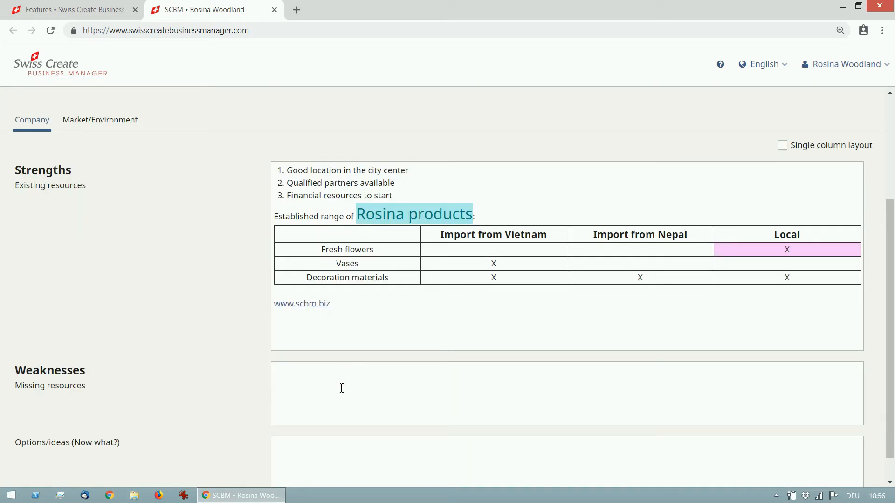
left_click(352, 377)
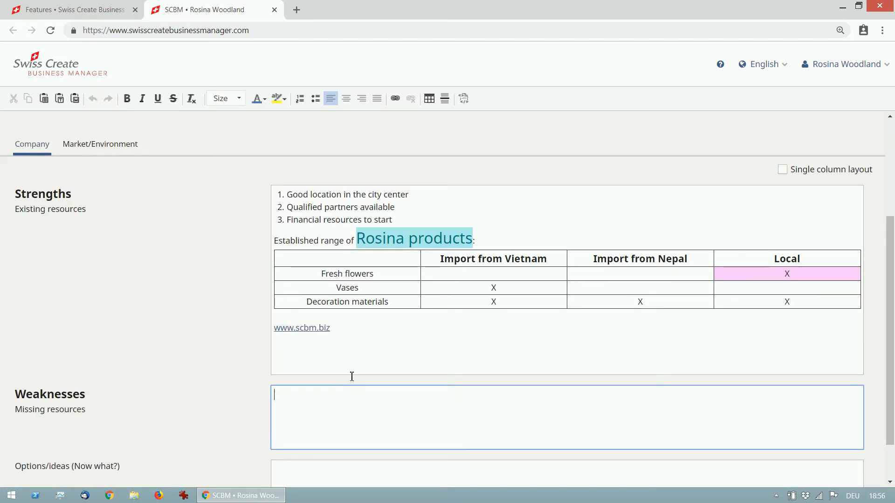
type("Lack of experience in Shimkent")
key("Return")
type("Weak")
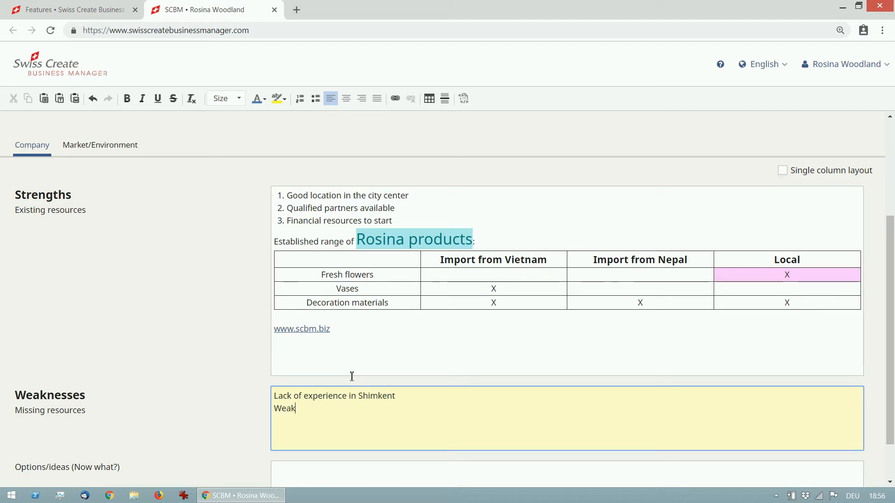
type(" communication system")
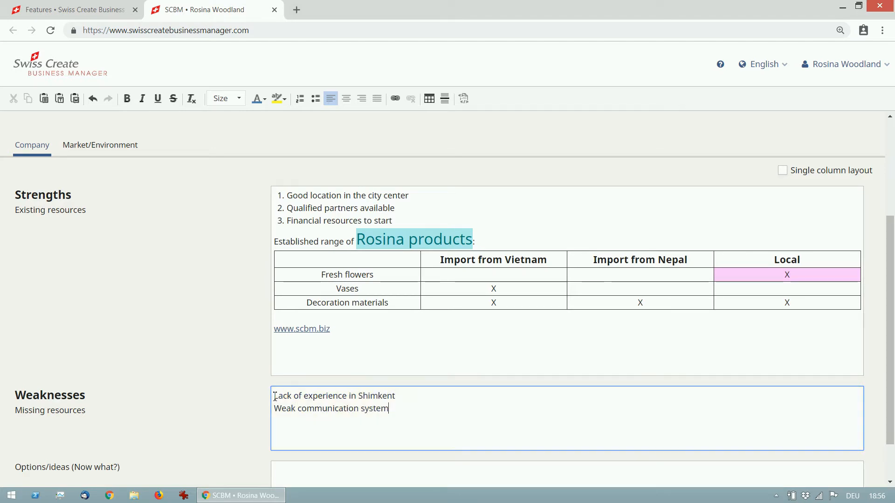
left_click(275, 397, "shift")
left_click(315, 98)
Fill the Company section's Options/ideas field with the bullets "Quick start with professional marketing strategy" and "Protect Rosina brand"
scroll(236, 266, "down", 1)
left_click(357, 428)
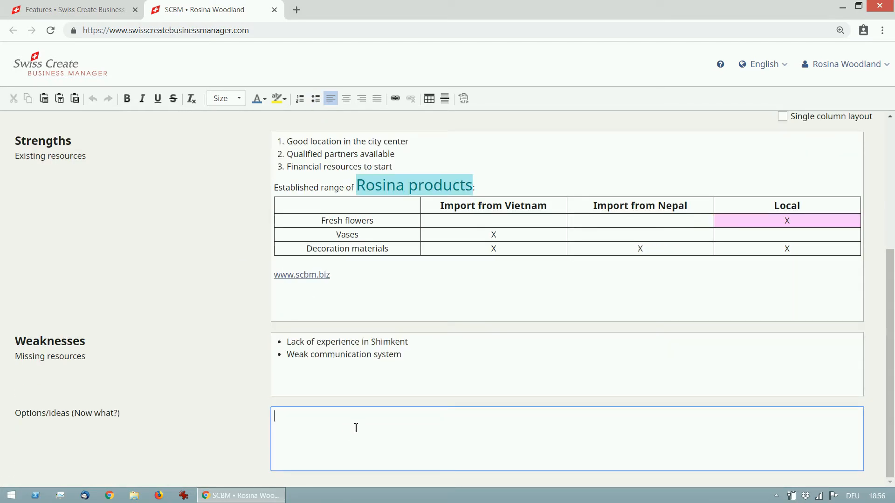
type("Quick start with professional marketing strateg")
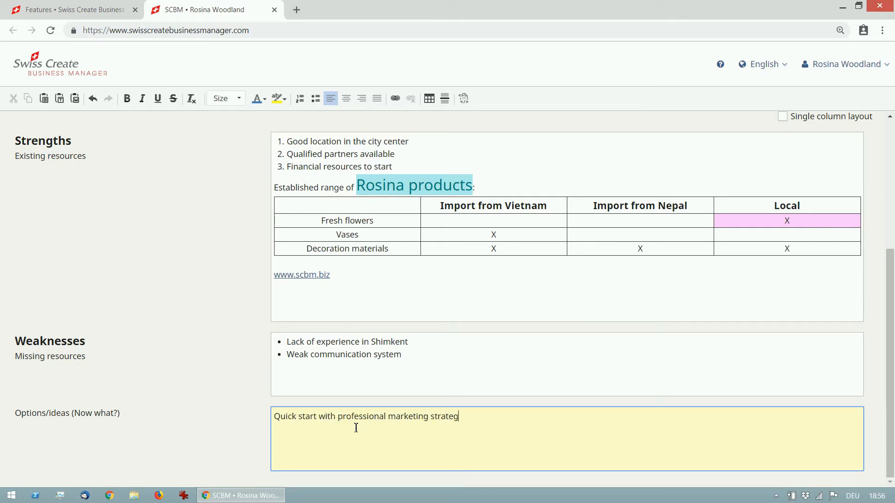
type("y")
key("Return")
type("Protect Rosina brand")
left_click_drag(370, 430, 275, 417)
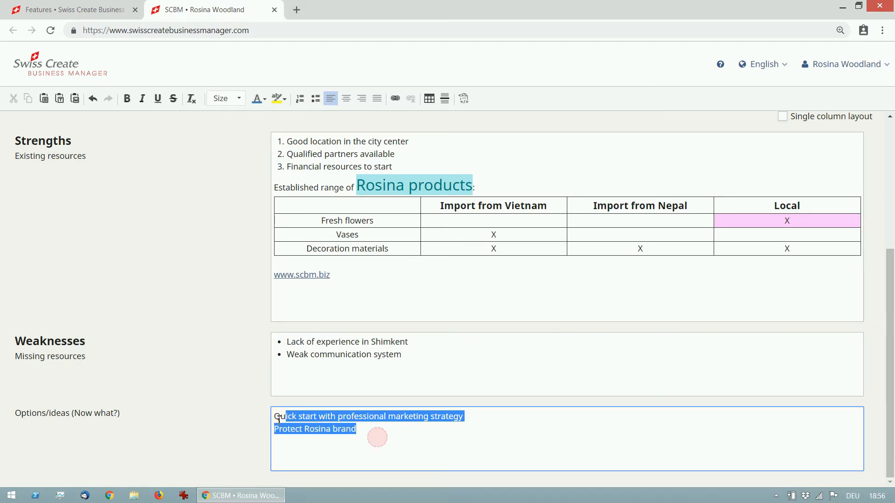
left_click(316, 98)
In the Market/Environment section's Opportunities field, enter "People in Shimkent are willing to pay money for flowers"
scroll(210, 371, "up", 4)
left_click(117, 302)
scroll(215, 310, "down", 1)
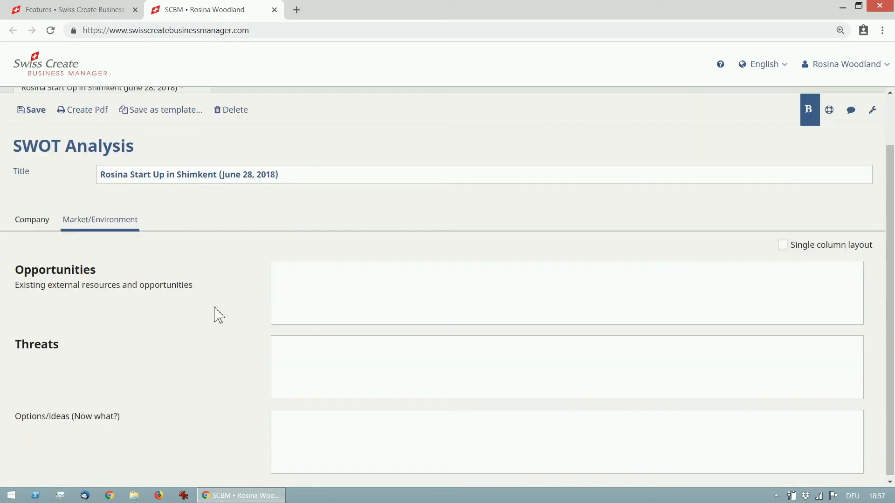
left_click(318, 296)
type("People in Shimkent are willing ")
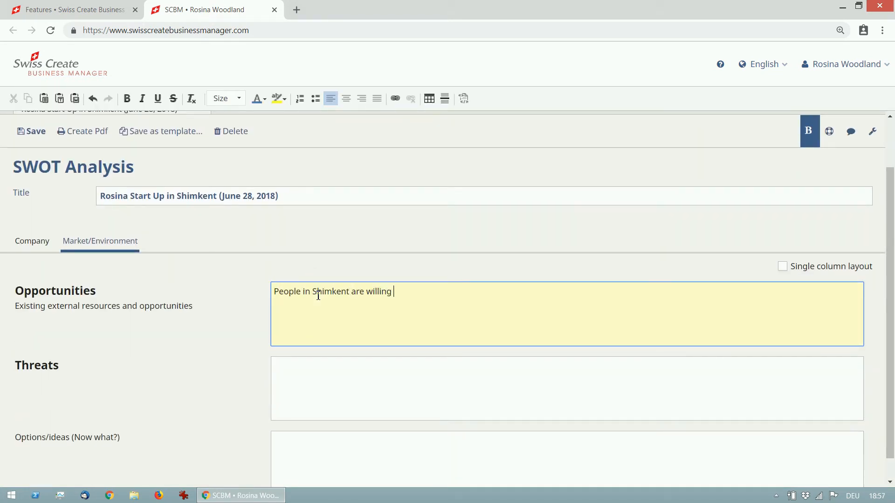
type("to pay money for flowers")
Add "Big need for flowers for weddings and other celebrations", "Need for additional event products" and "...", and bullet all Opportunities lines
key("Return")
type("Big")
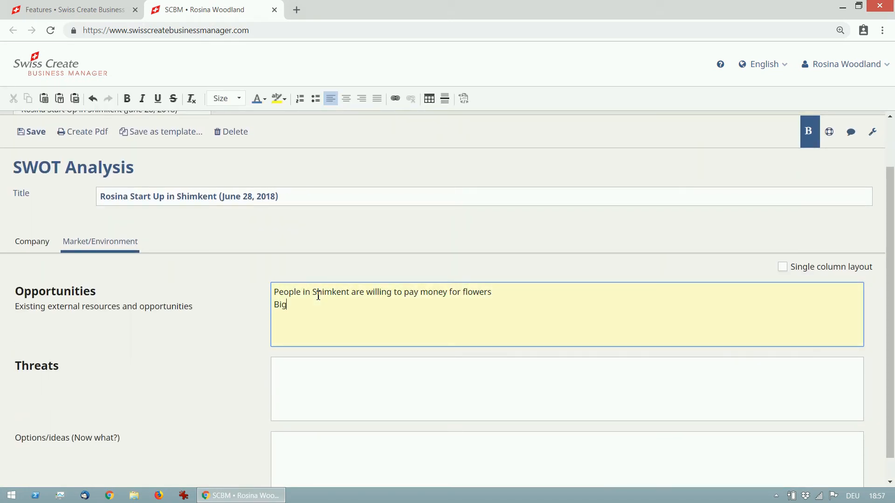
type(" need for flowers for weddings and ")
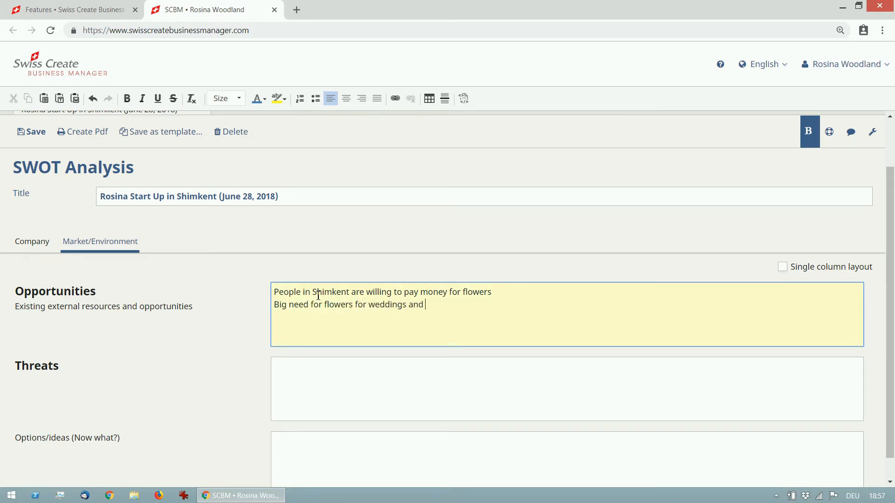
type("other celebrations Need for additional event products")
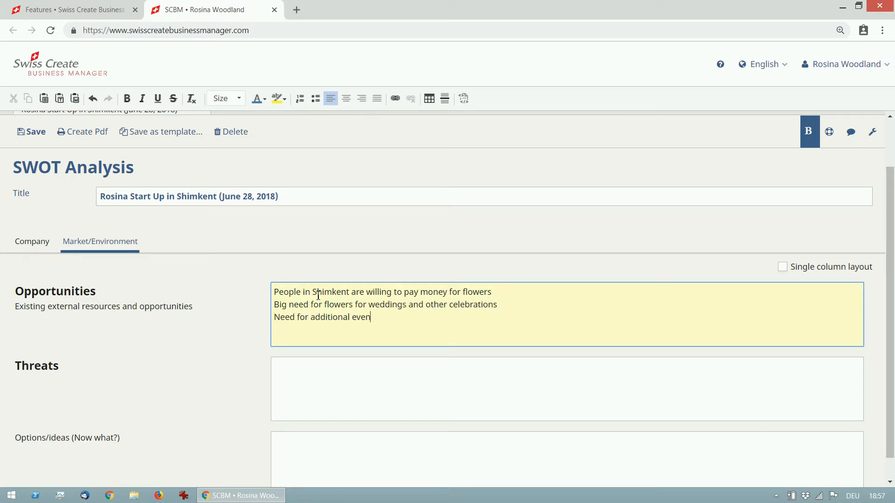
key("ctrl+a")
left_click(316, 98)
Enter "Corruption", "Aggressive local competitors", "Stealing" and "..." in the Threats field as a bulleted list
left_click(327, 378)
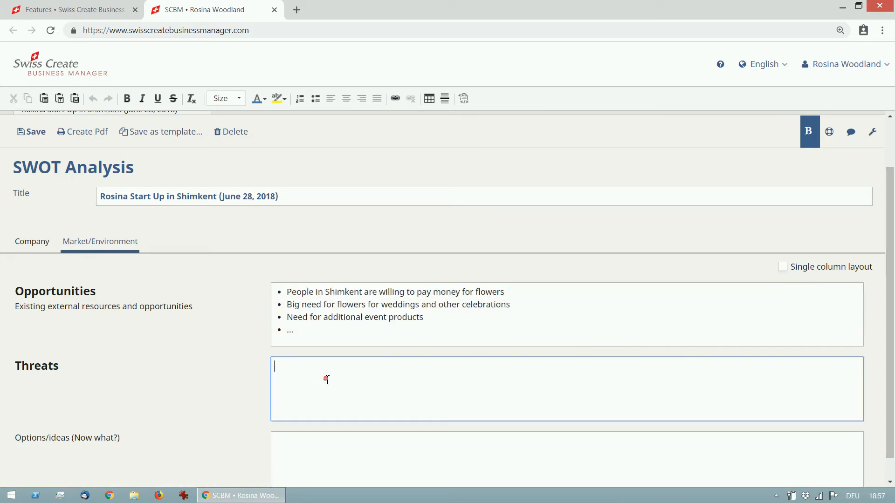
type("Corruption")
key("Return")
type("Aggressive local competitors")
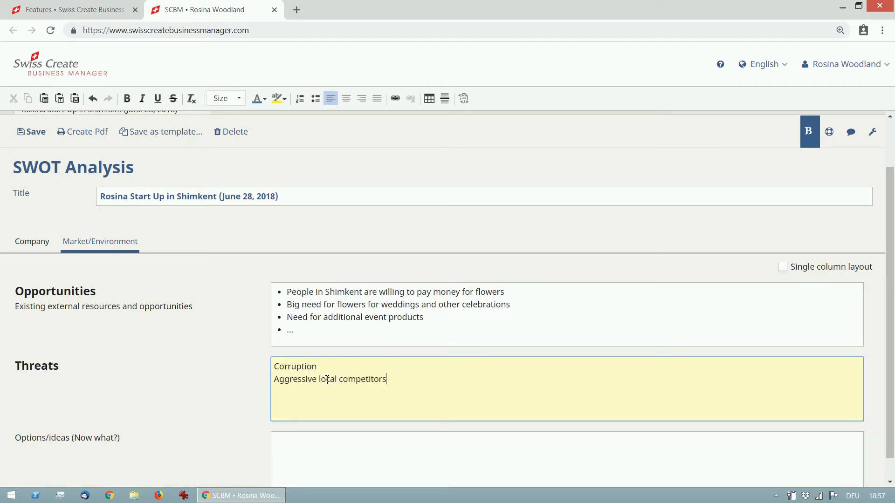
key("Return")
type("Stealing")
key("ctrl+a")
left_click(316, 98)
Enter "Import Vietnamese gadgets" in the Market/Environment section's Options/ideas field
left_click(333, 451)
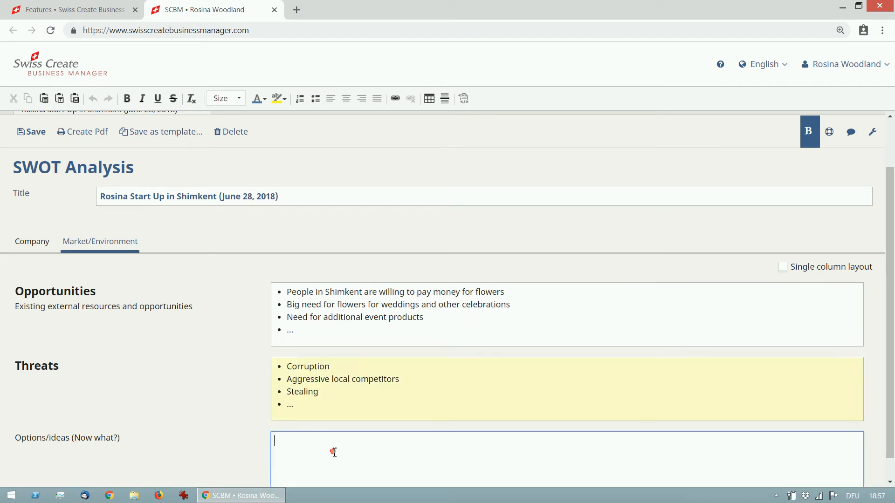
type("Import Vietnamese gadgets")
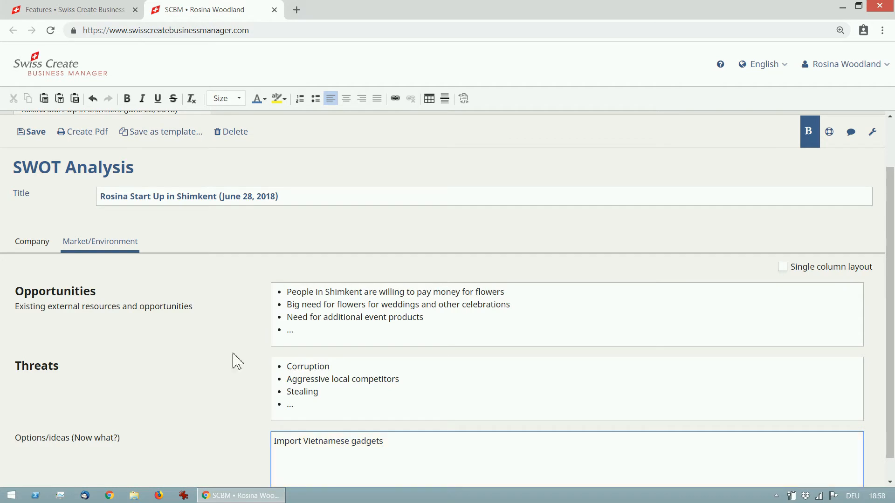
left_click(49, 247)
left_click(301, 438)
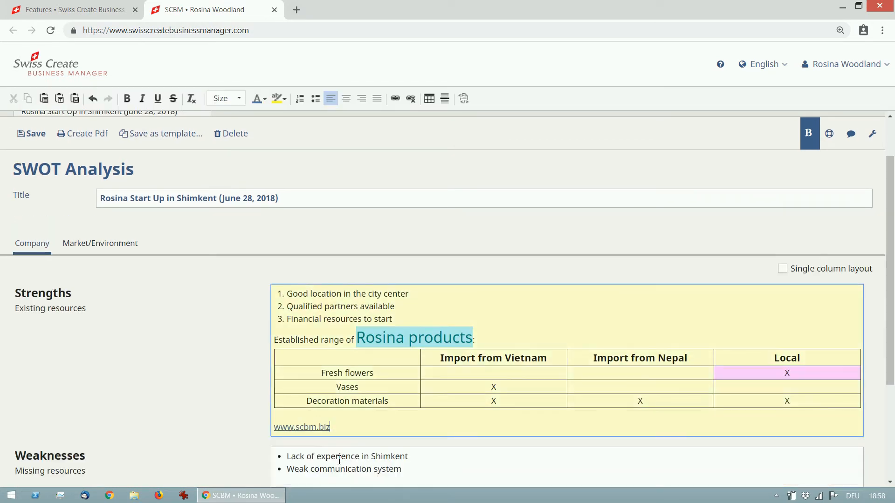
scroll(340, 460, "up", 2)
left_click(35, 198)
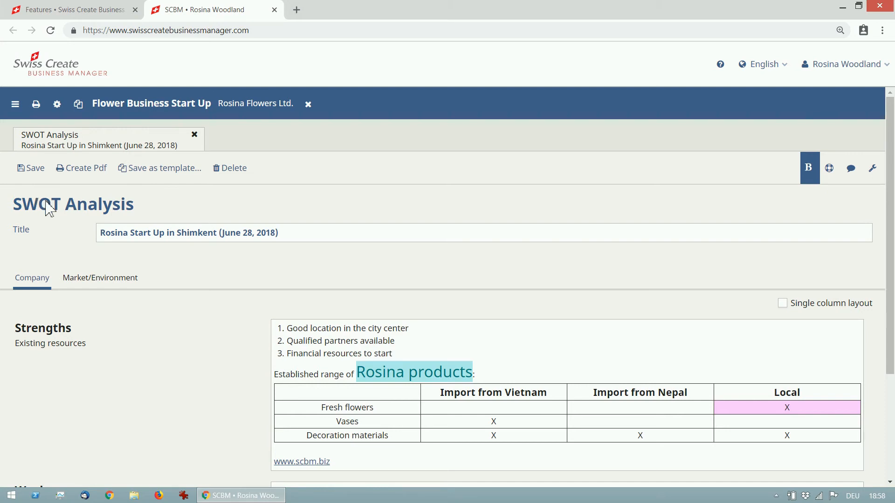
Create a PDF of the SWOT analysis, review both of its pages, and close it
left_click(99, 169)
left_click(433, 267)
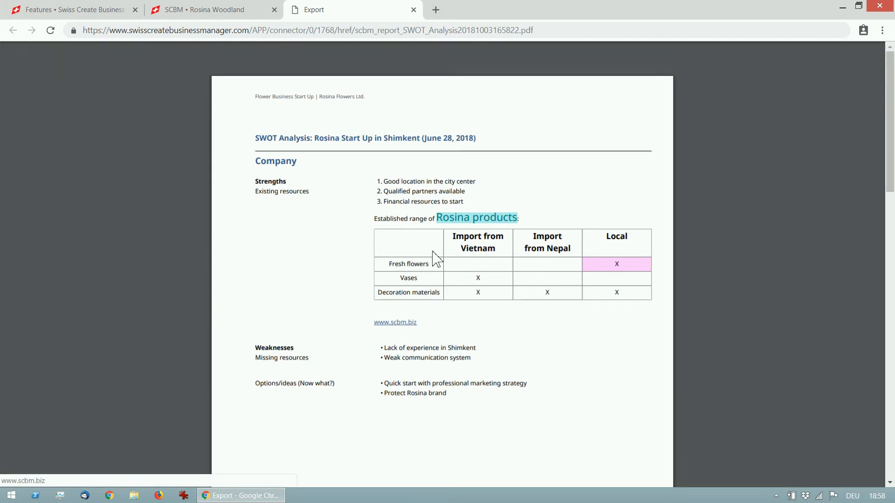
scroll(601, 163, "down", 13)
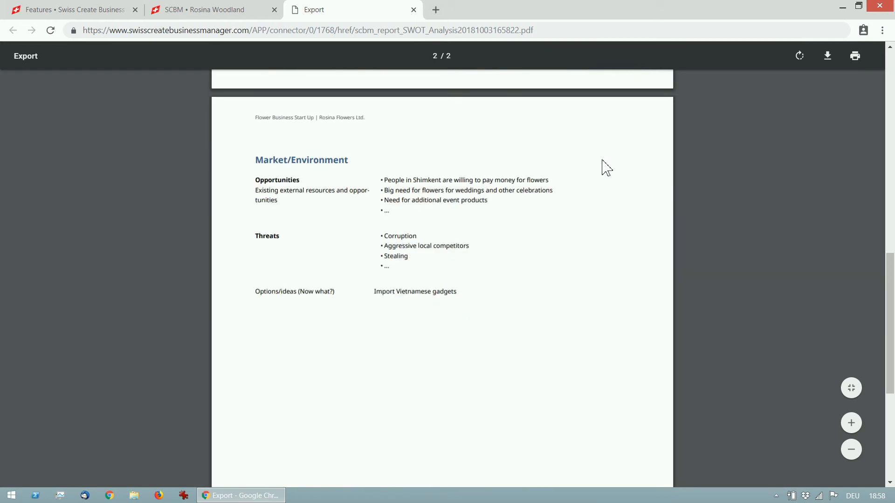
left_click(413, 10)
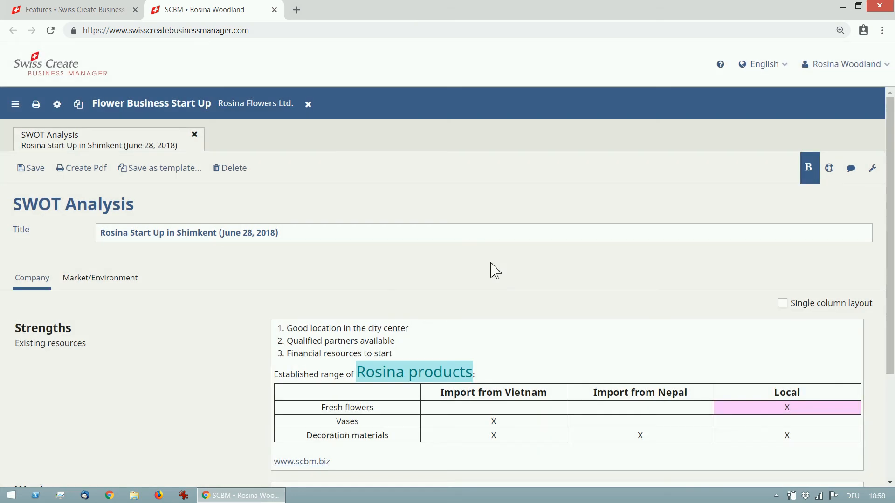
left_click(490, 262)
Turn on the single column layout for the Company section, and create and review a PDF with it
left_click(783, 304)
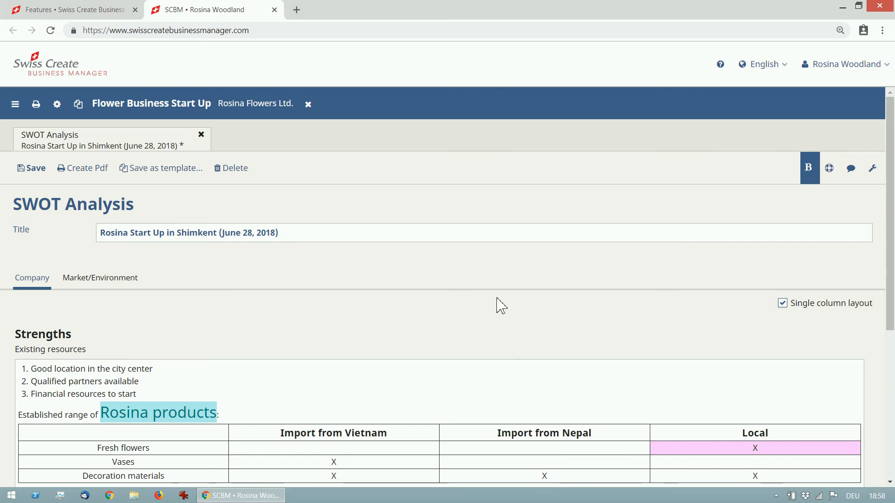
left_click(90, 175)
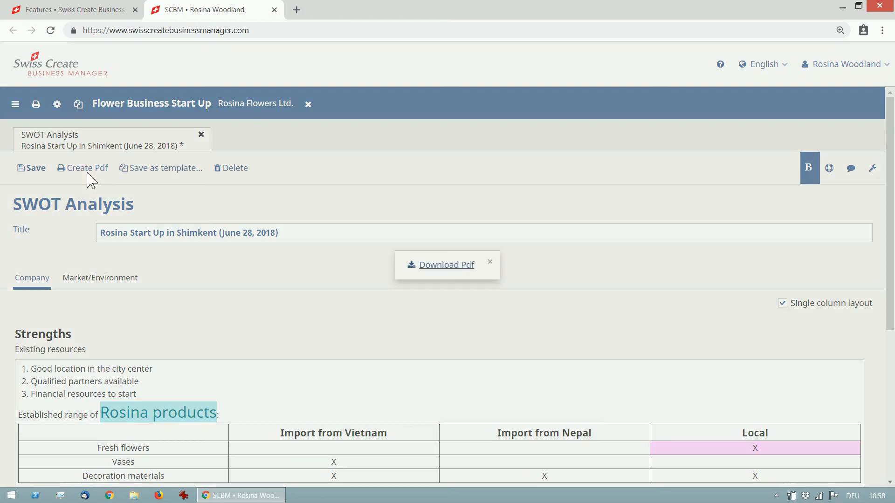
left_click(459, 274)
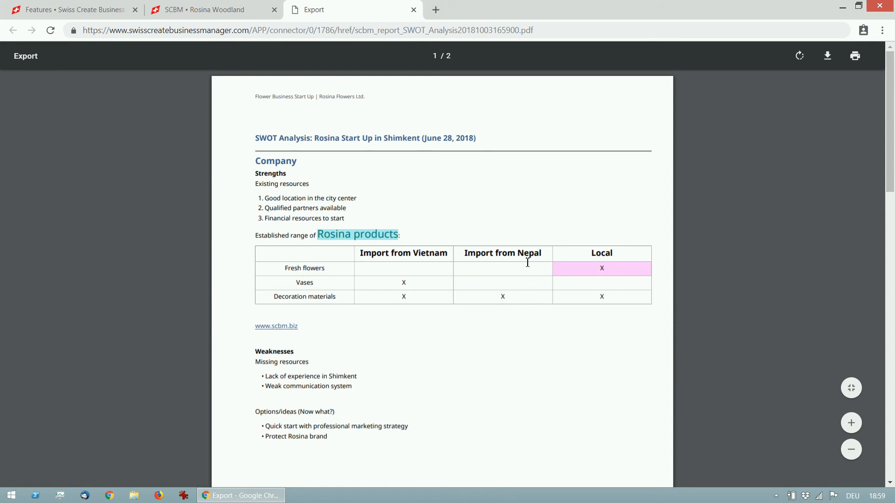
left_click(414, 10)
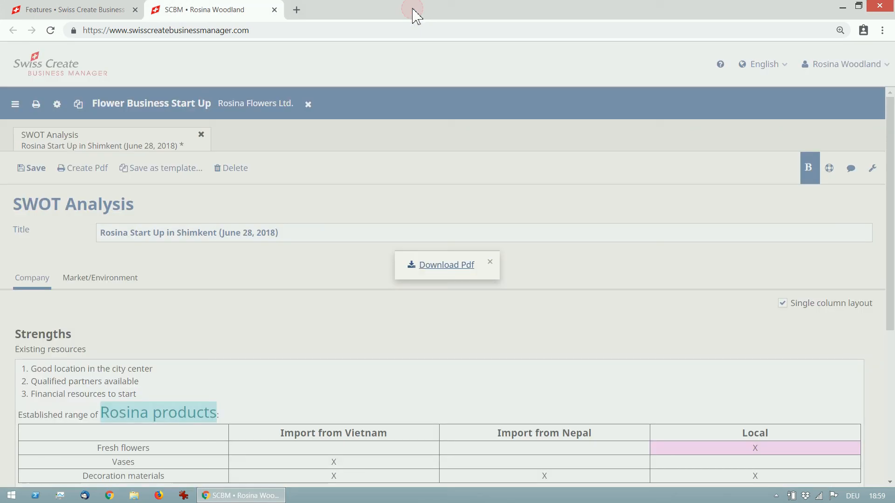
left_click(491, 262)
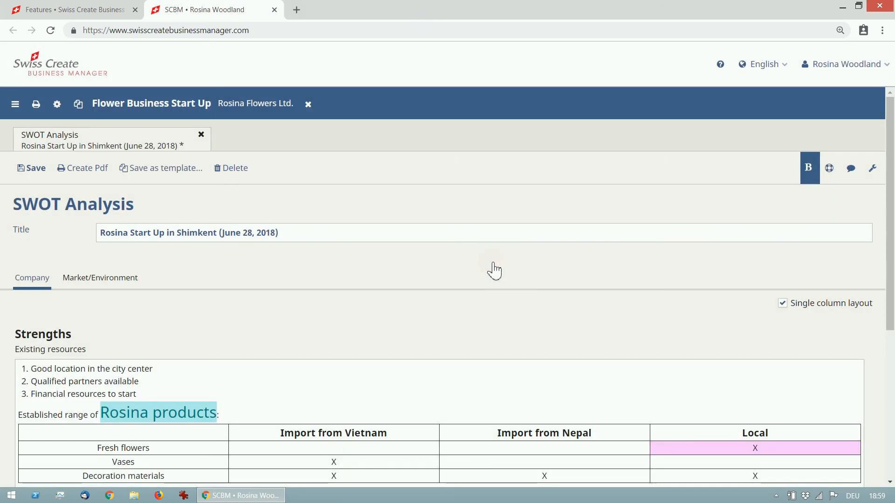
Create the PDF of the single-column SWOT analysis once more and open it
key("ctrl+p")
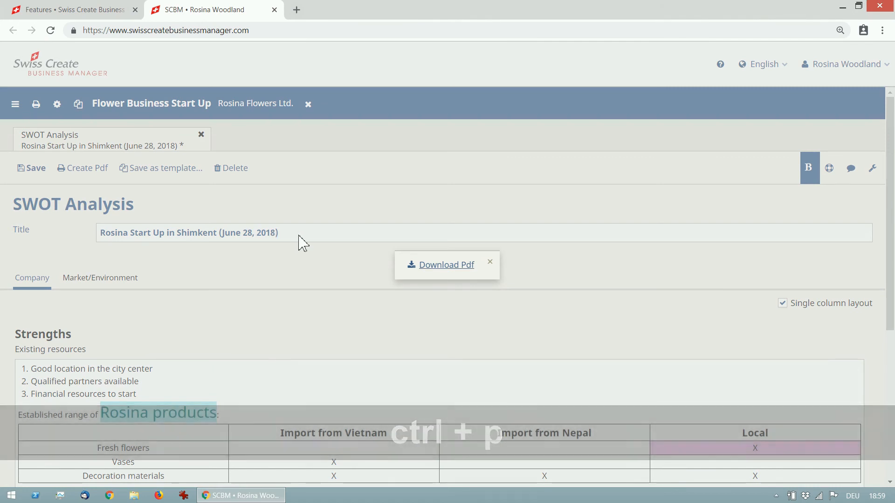
left_click(462, 266)
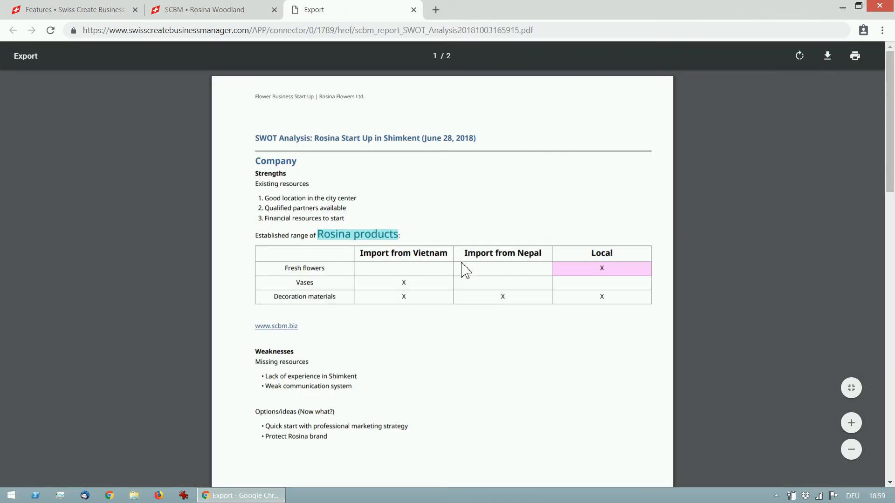